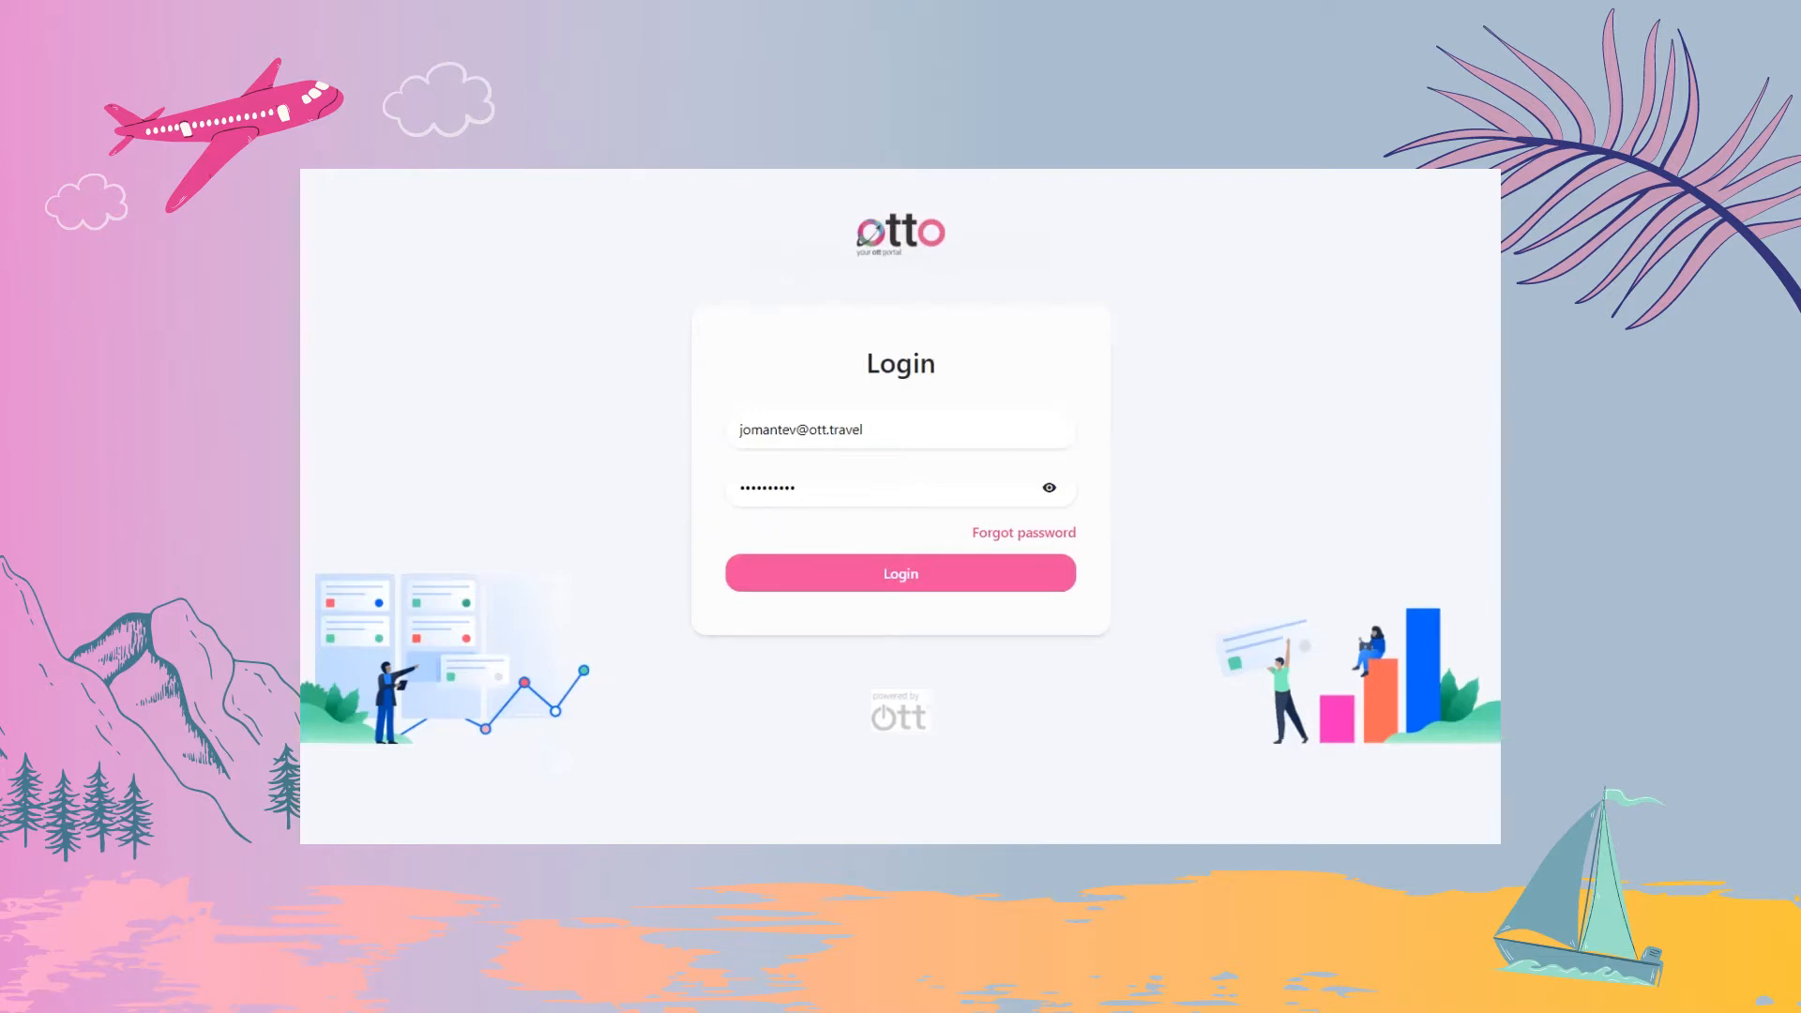
- Log in to the portal and open the Austrian Cities version of the Austrian Cities - UK course
{"action": "key", "text": "Return"}
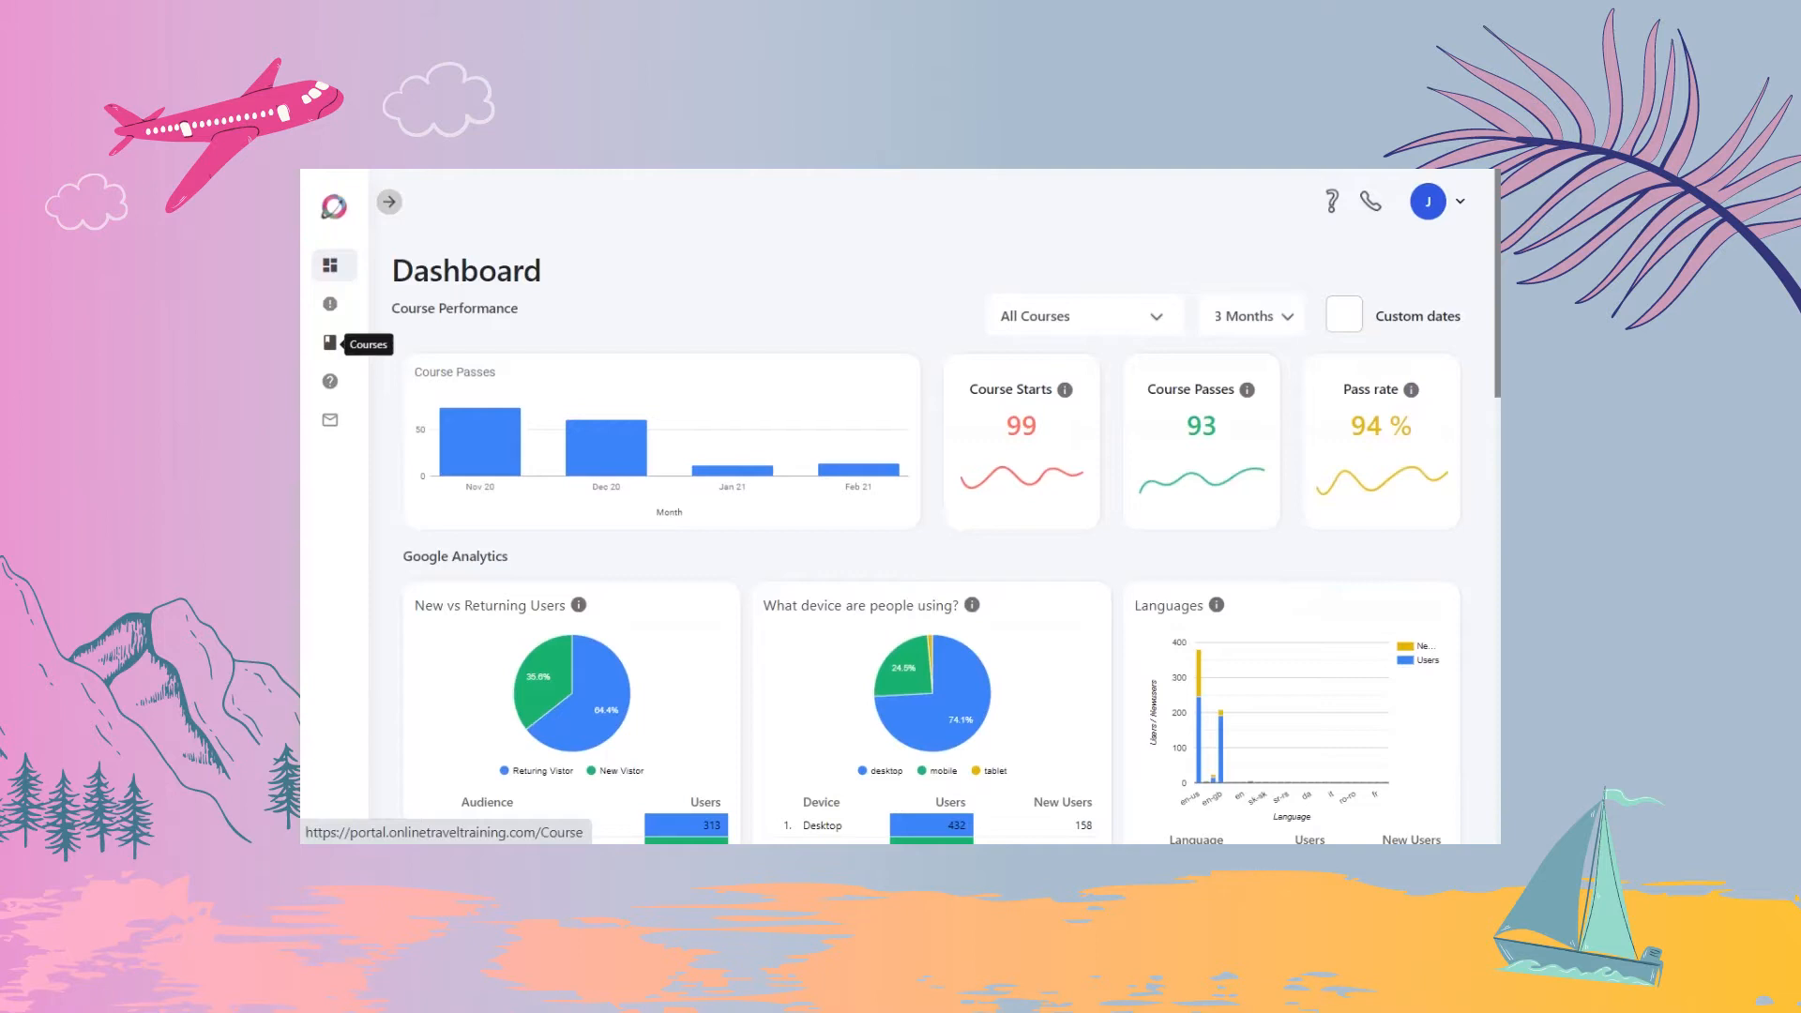
{"action": "left_click", "coordinate": [329, 343]}
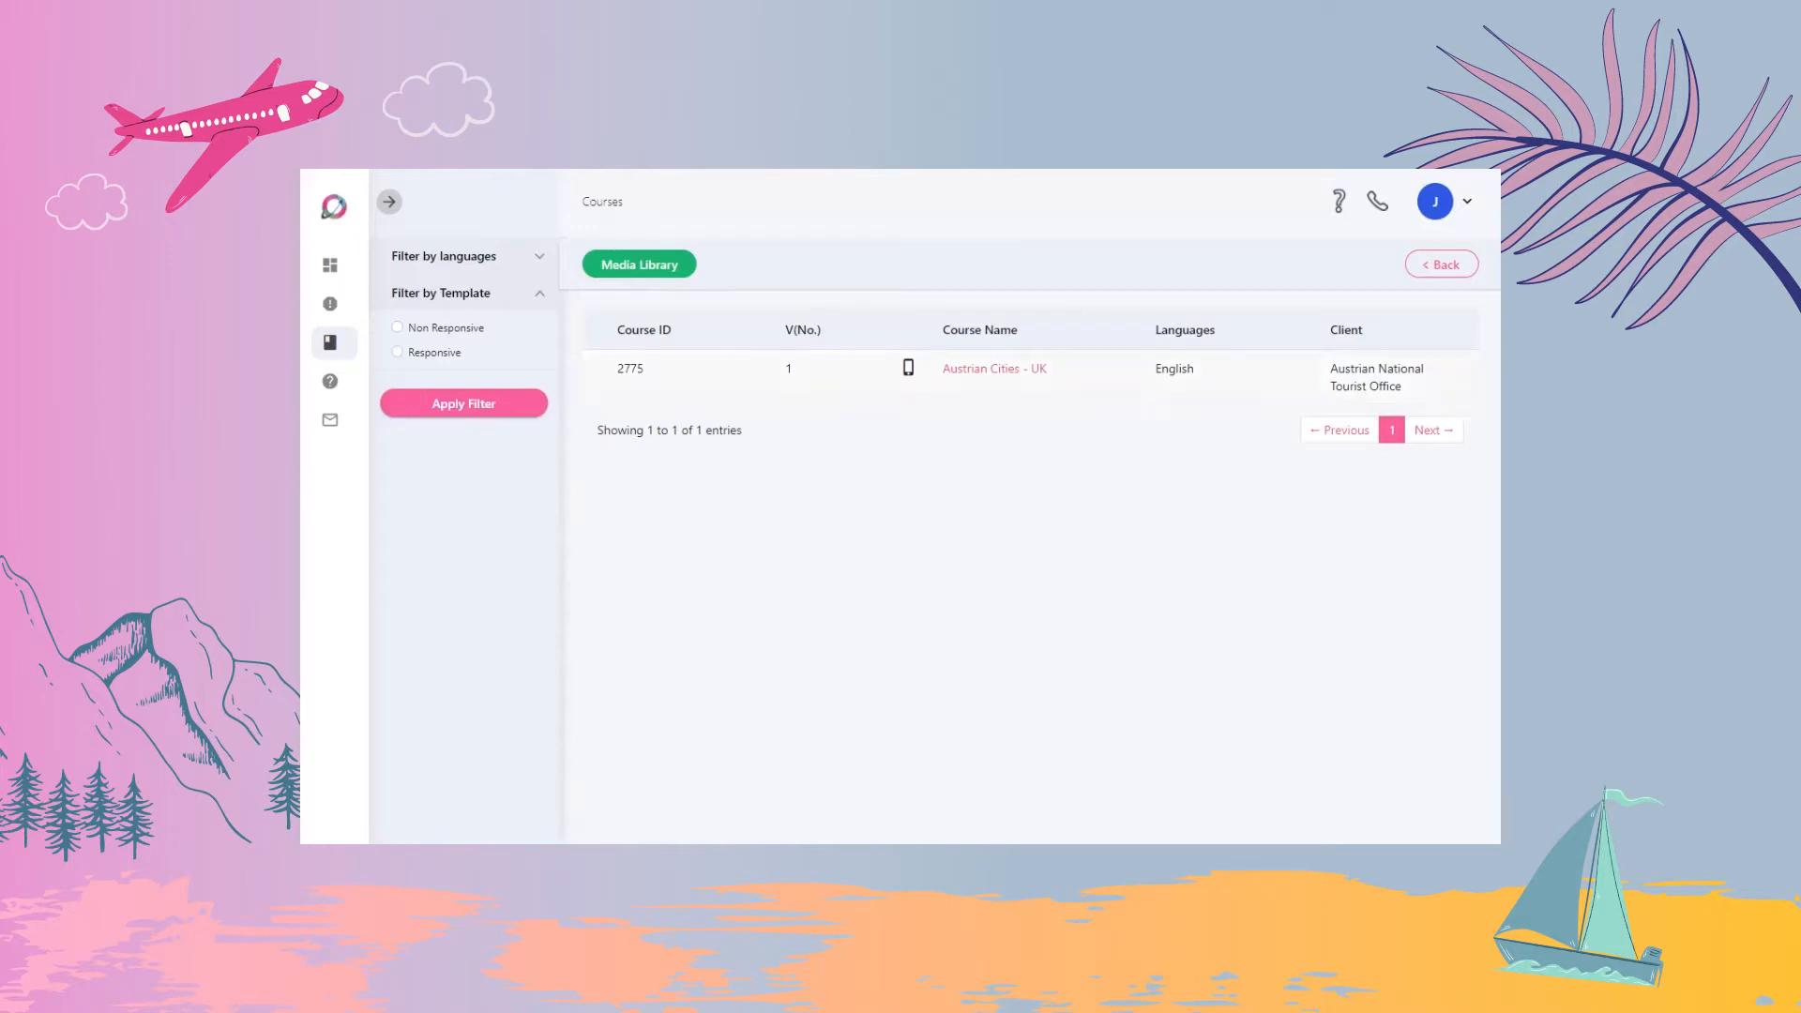
{"action": "left_click", "coordinate": [994, 368]}
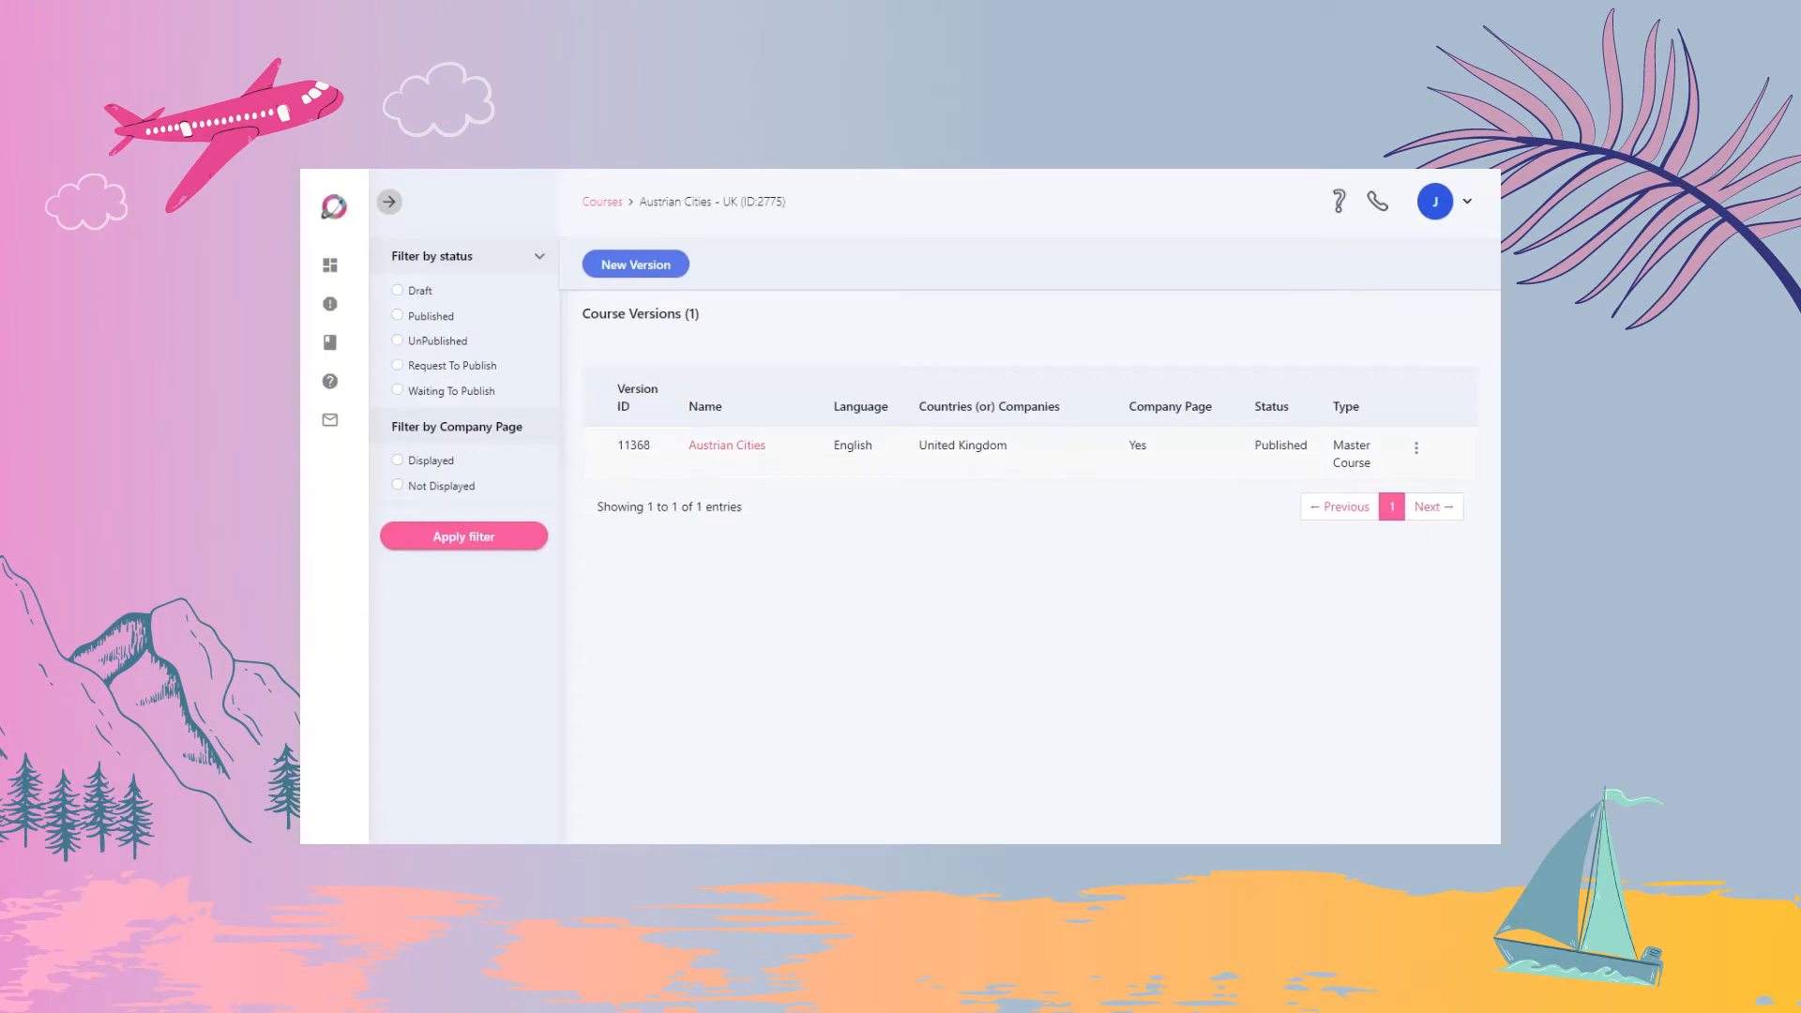
{"action": "left_click", "coordinate": [727, 445]}
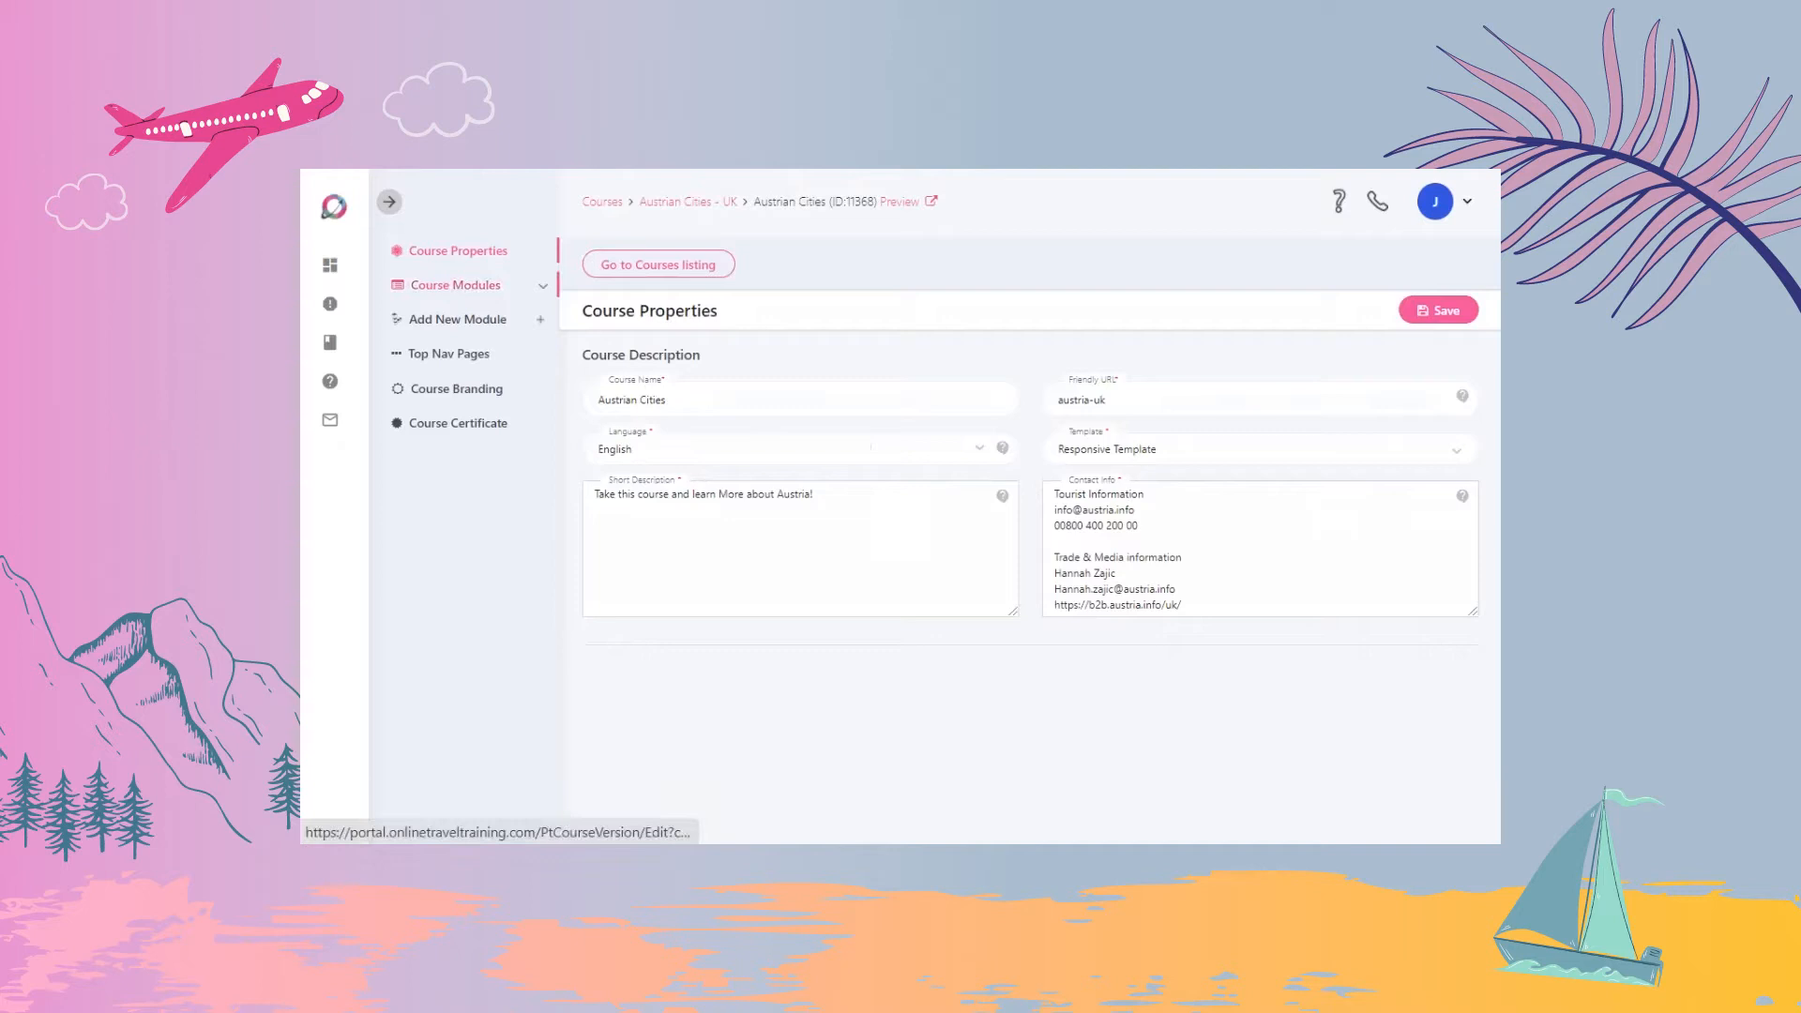
- Open the Graz module's training page "P3 - Where in the world is Graz" for editing
{"action": "left_click", "coordinate": [455, 285]}
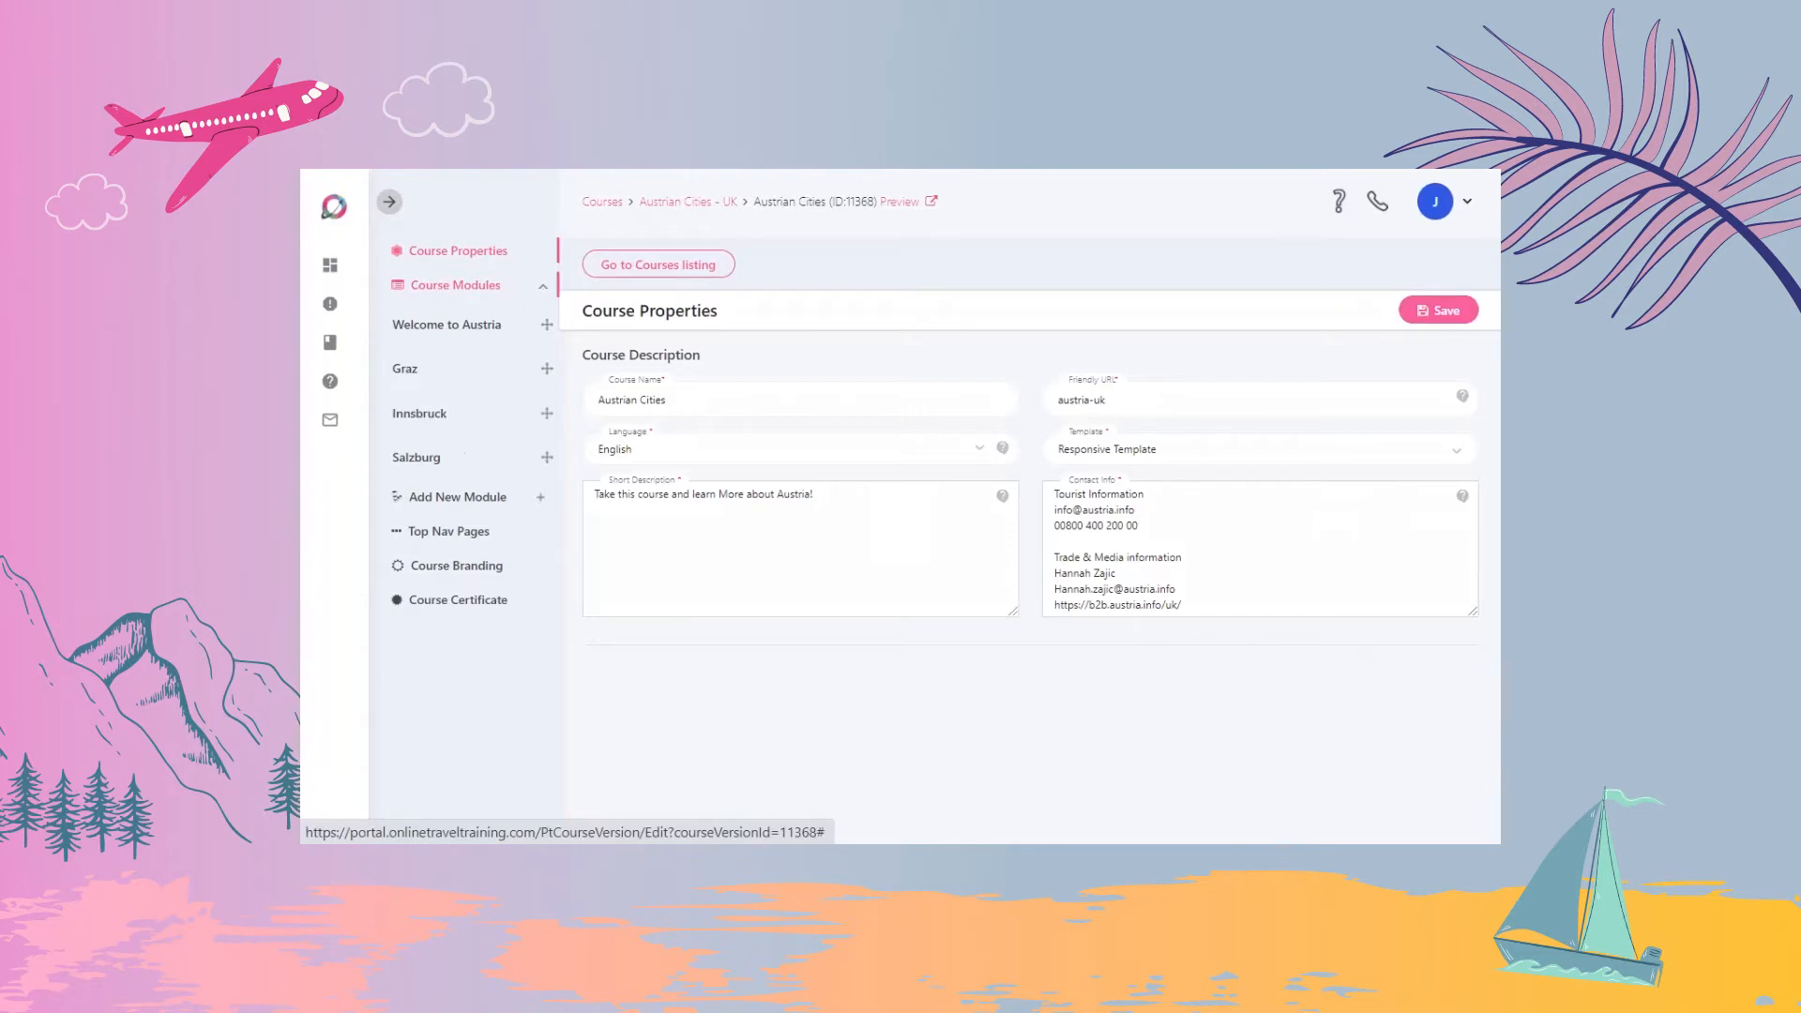
{"action": "left_click", "coordinate": [404, 367]}
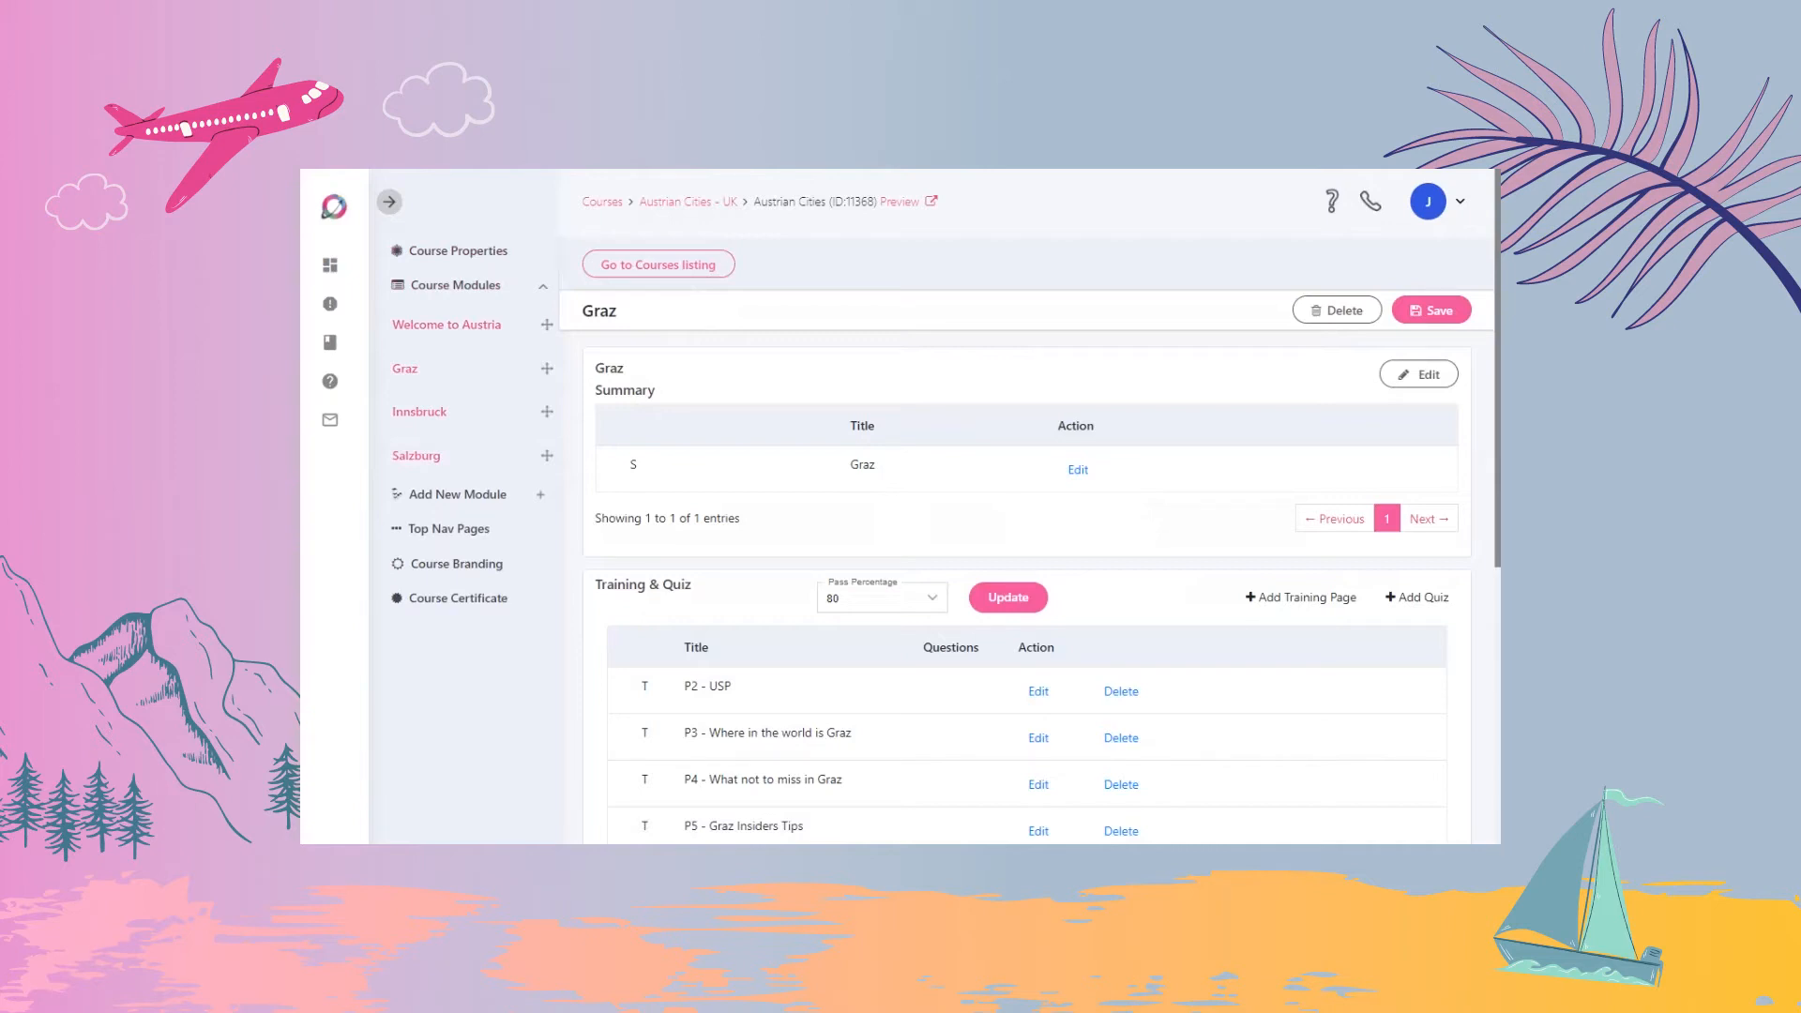
{"action": "scroll", "coordinate": [1026, 581], "scroll_direction": "down", "scroll_amount": 4}
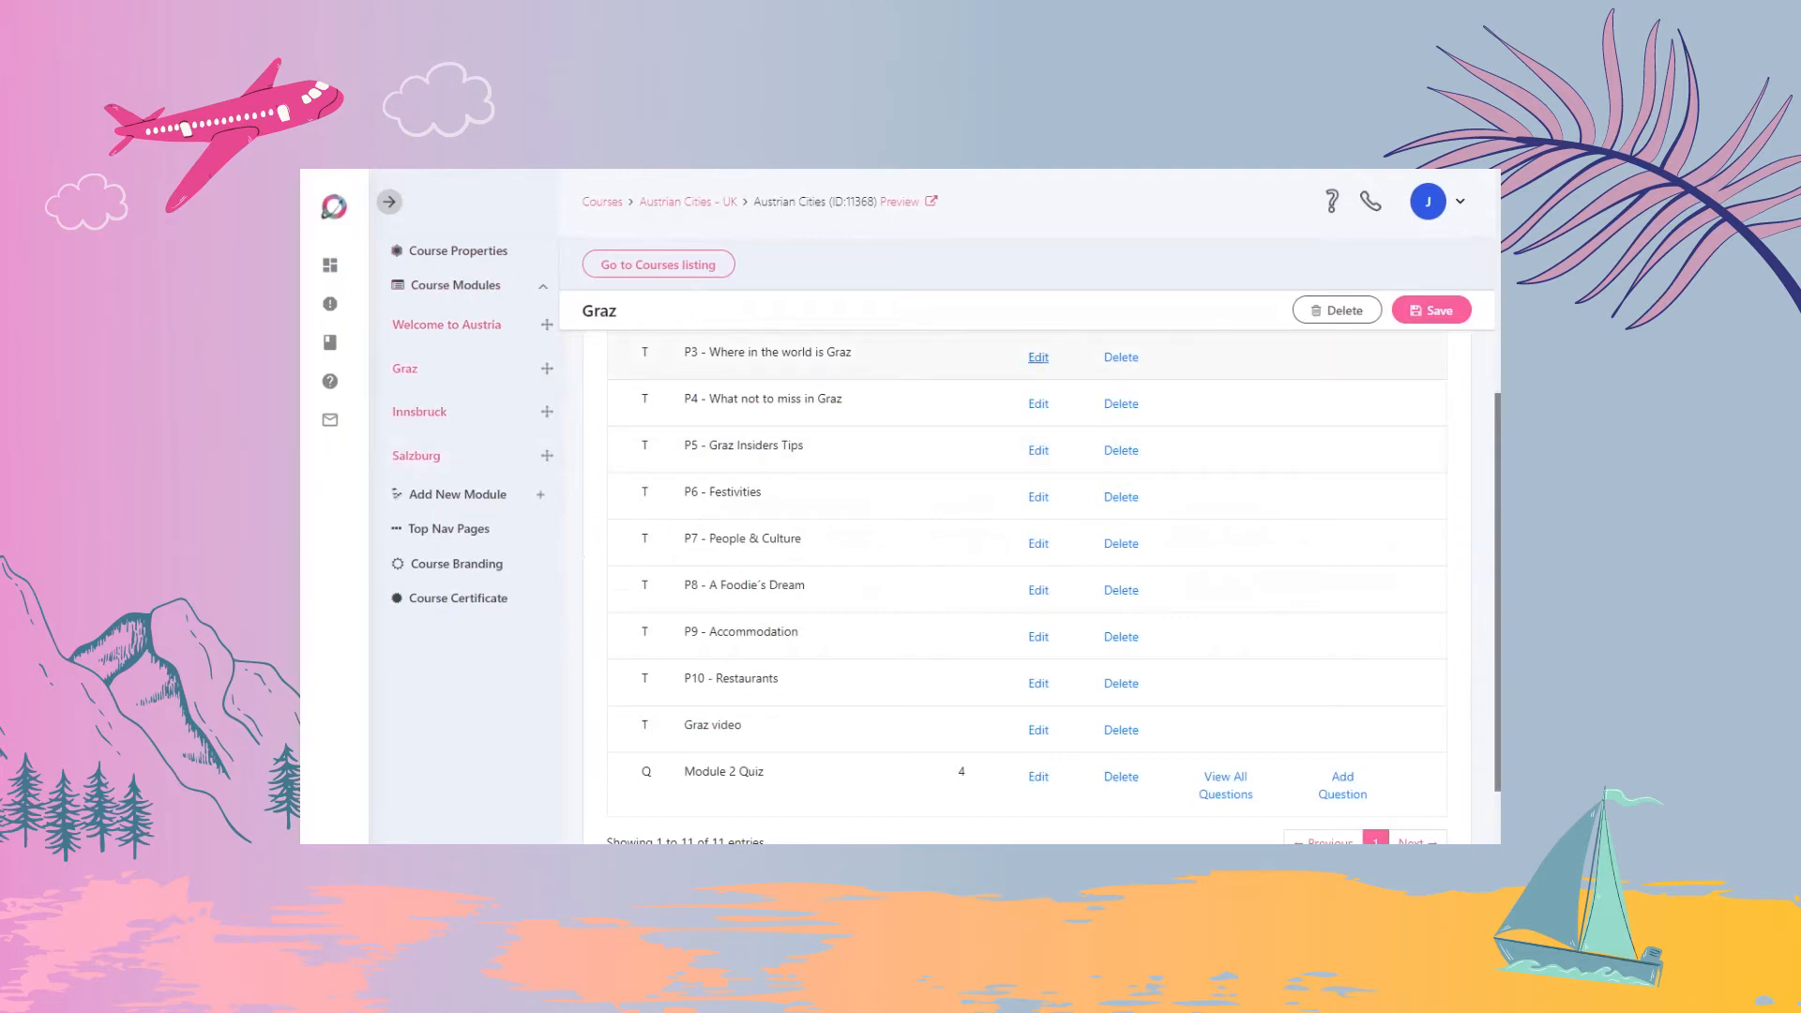
{"action": "left_click", "coordinate": [1038, 358]}
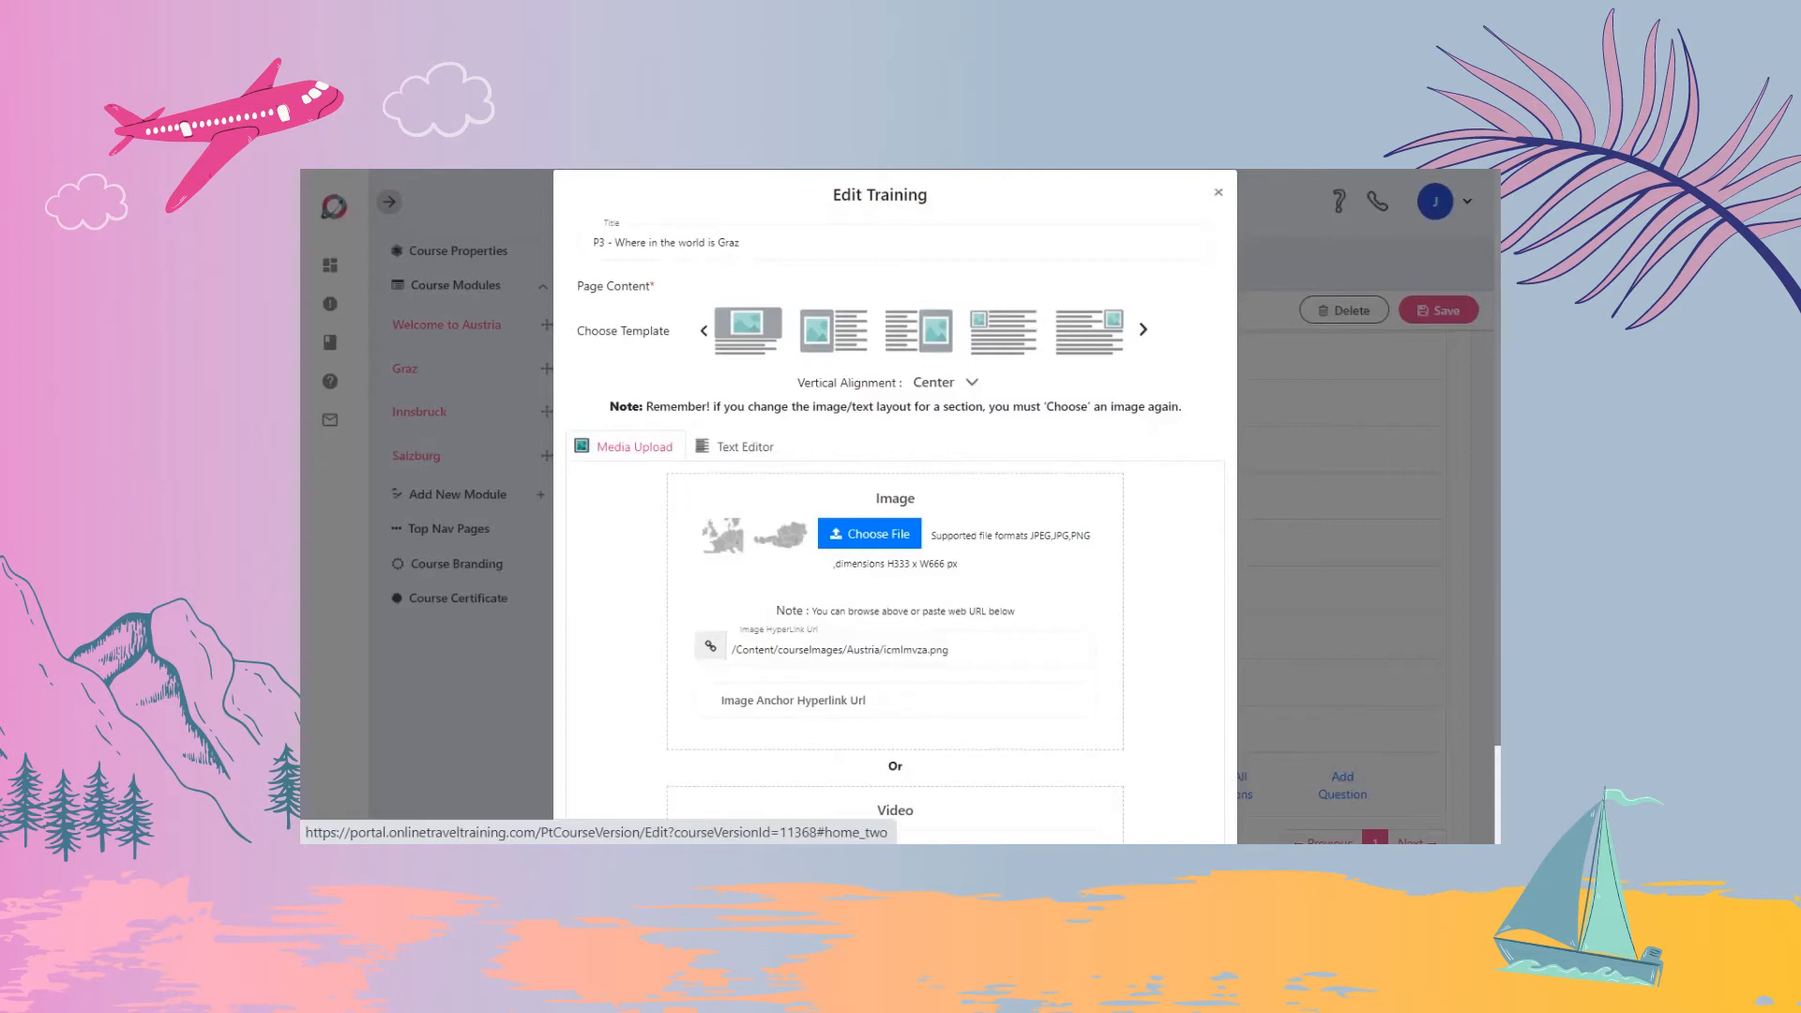
- Review the training page's image and video upload options and its text content
{"action": "left_click", "coordinate": [745, 447]}
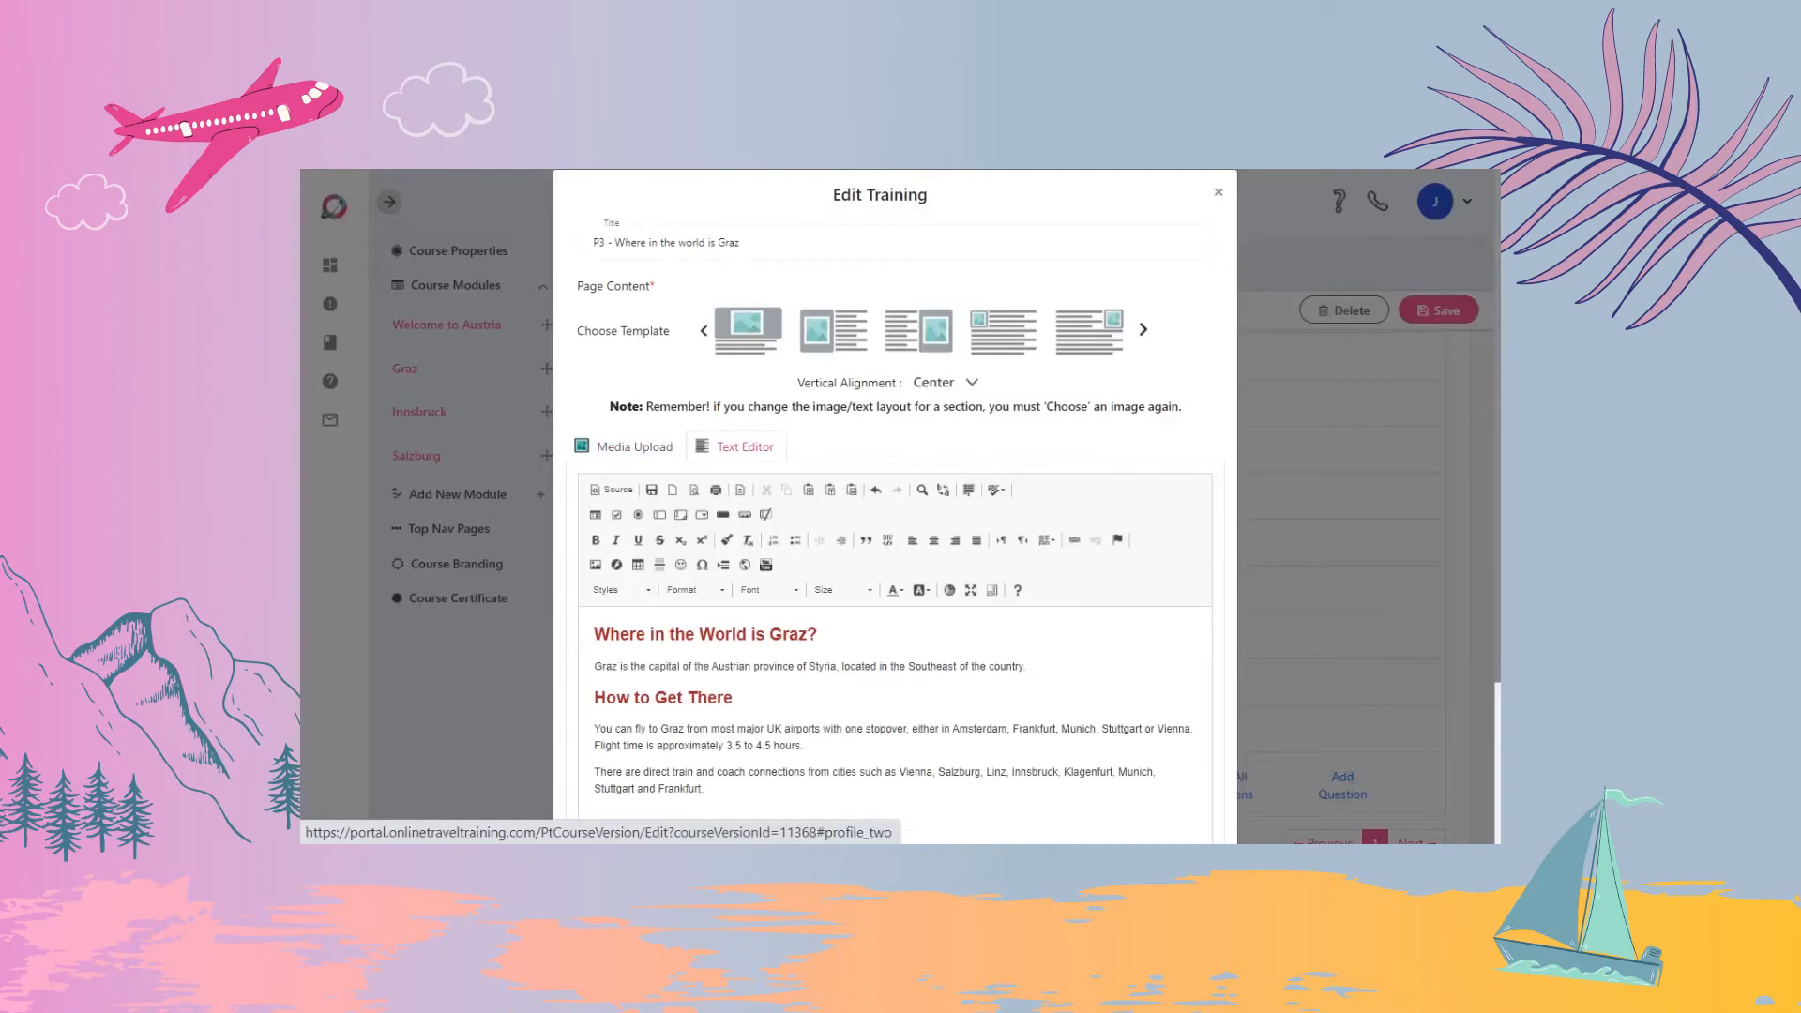
{"action": "left_click", "coordinate": [634, 447]}
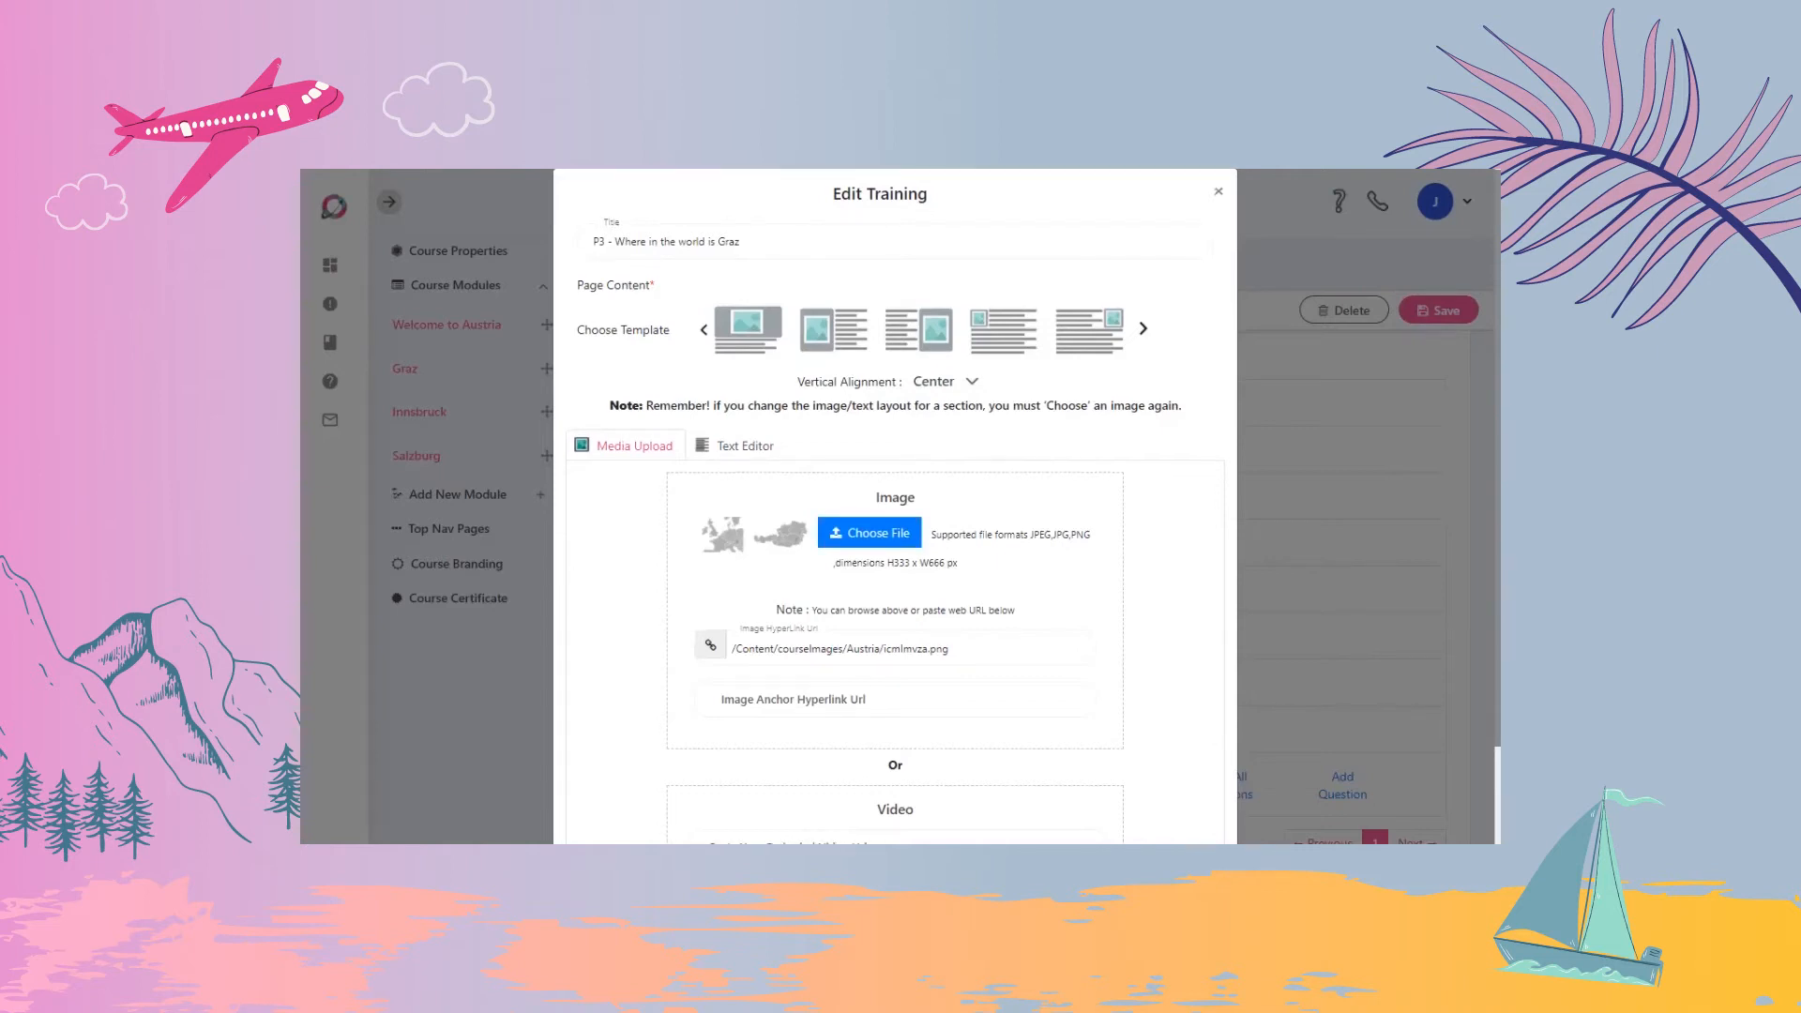
{"action": "scroll", "coordinate": [895, 506], "scroll_direction": "down", "scroll_amount": 1}
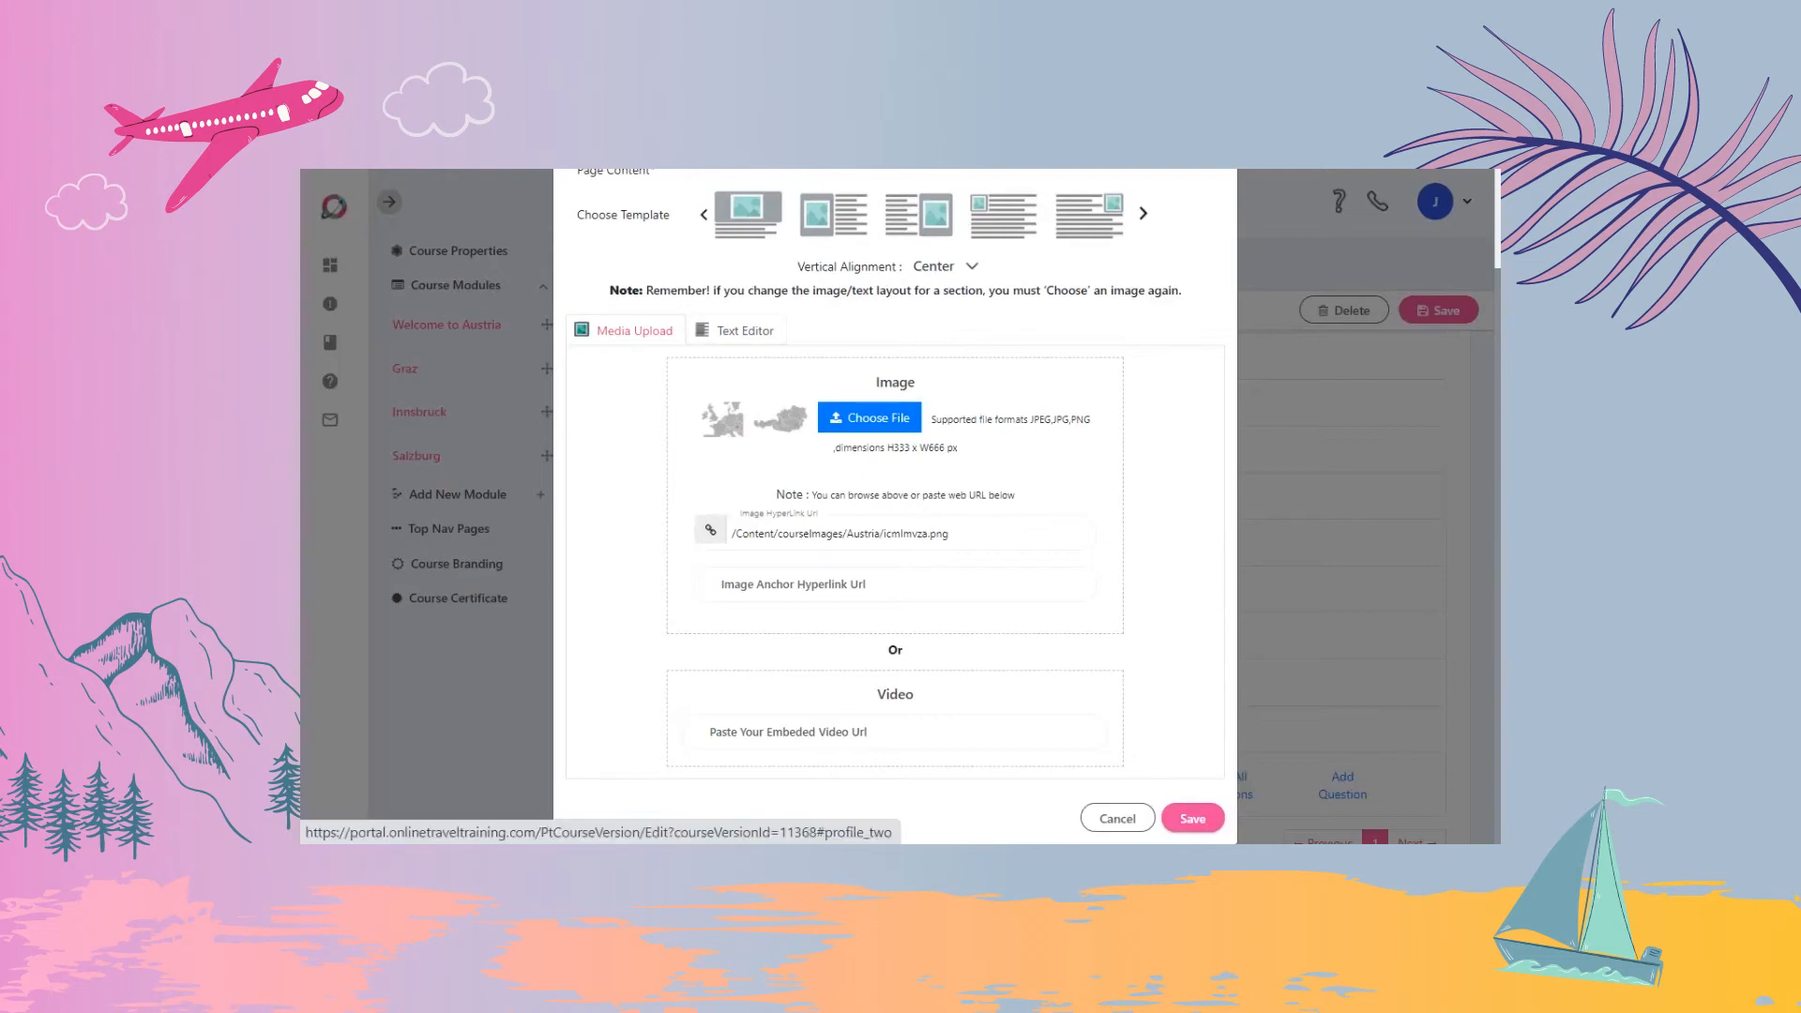
{"action": "left_click", "coordinate": [743, 330]}
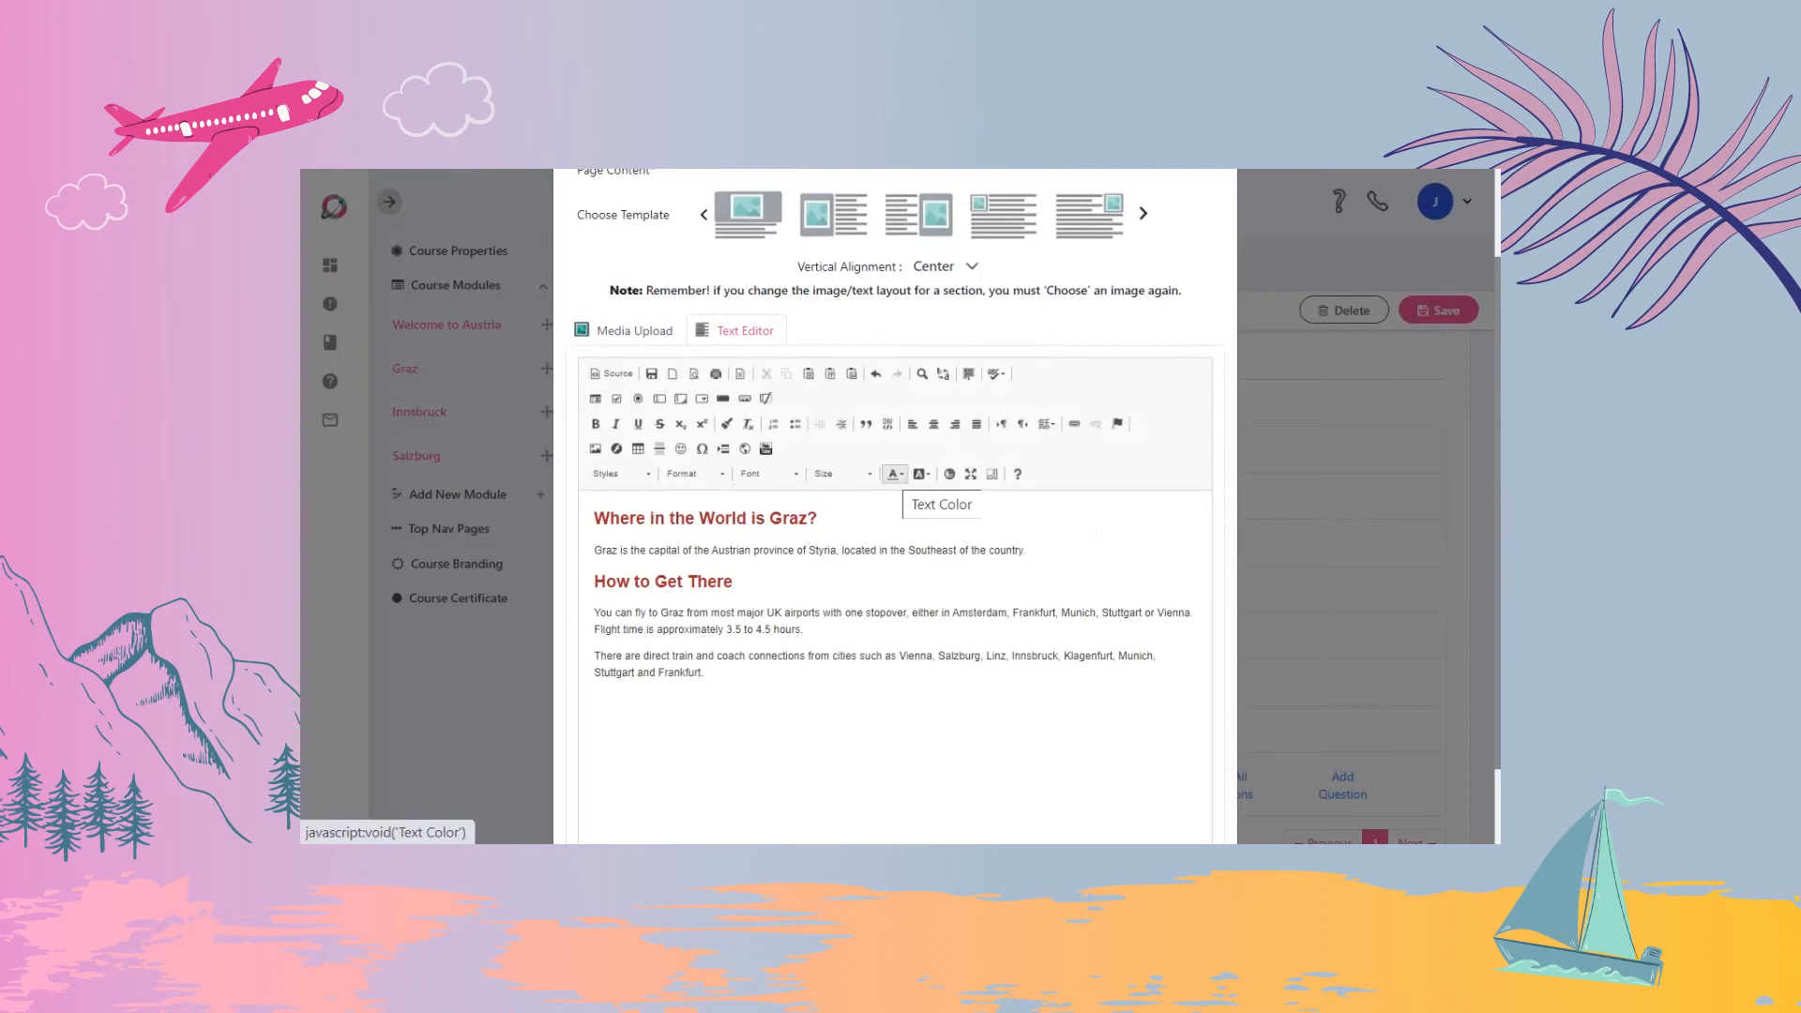
- Inspect the custom text colour palette available for the page's text
{"action": "left_click", "coordinate": [893, 473]}
{"action": "left_click", "coordinate": [945, 619]}
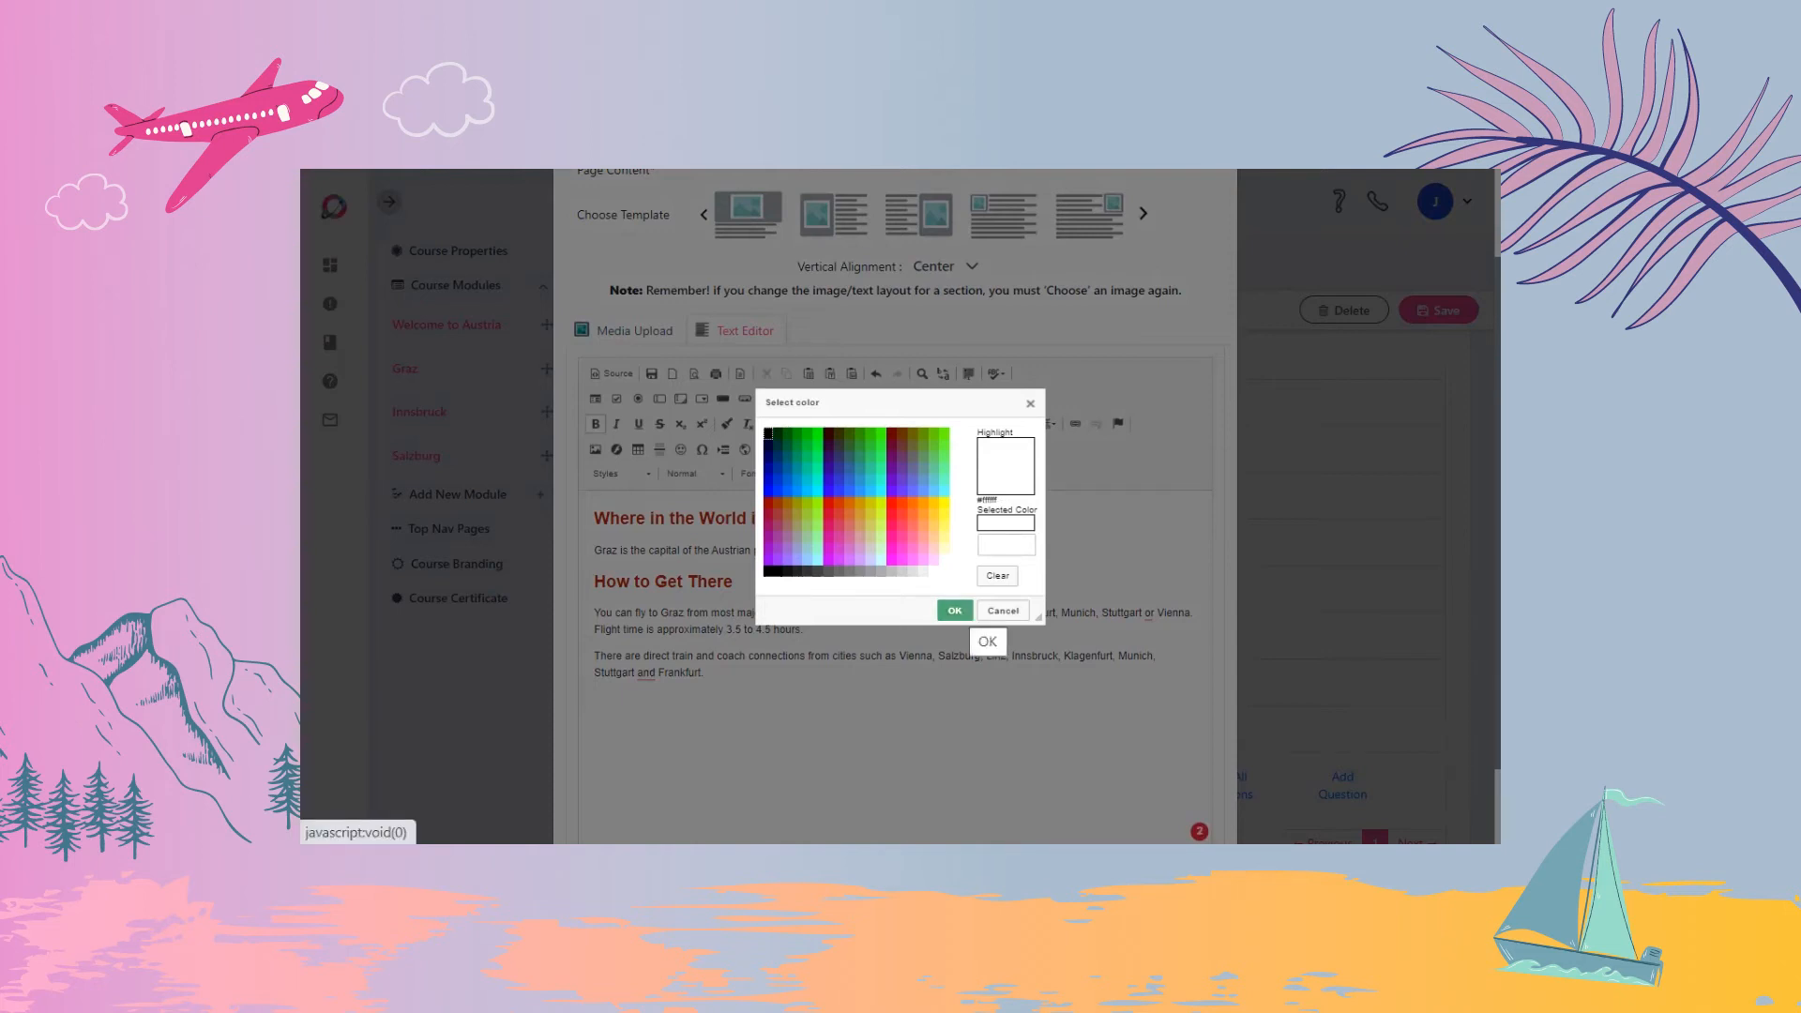
{"action": "left_click", "coordinate": [954, 611]}
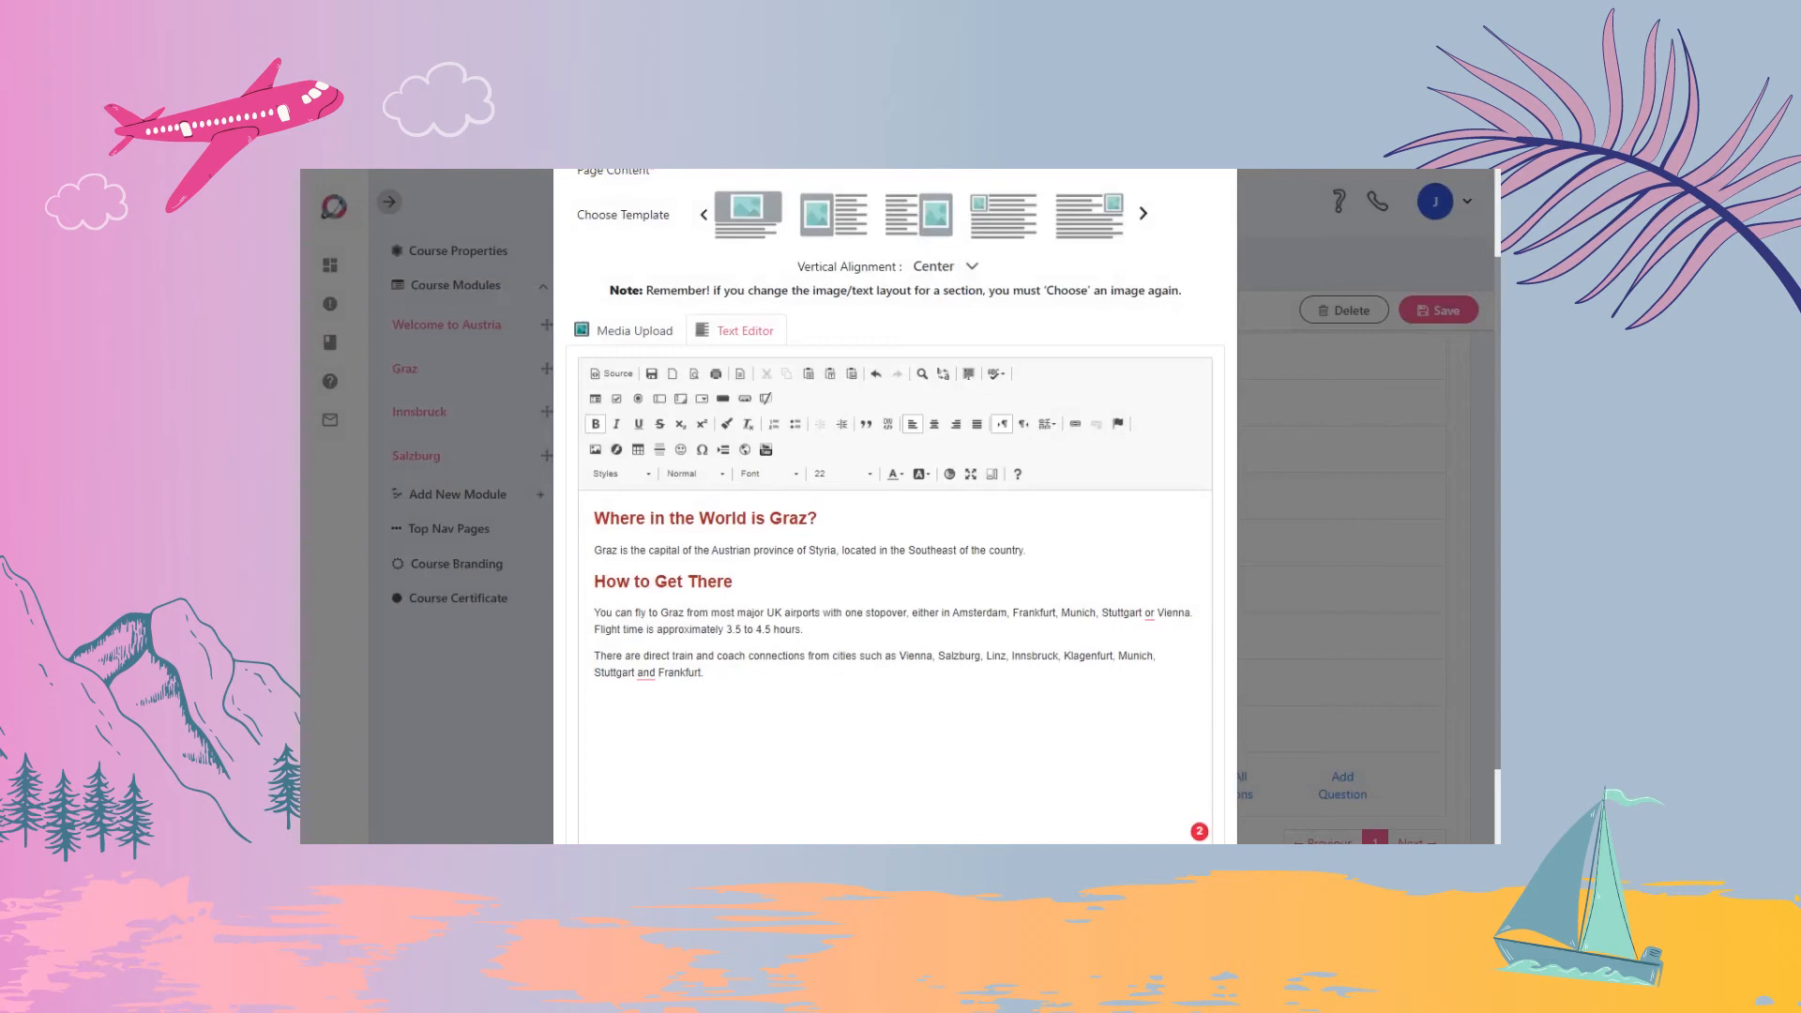
- Try to link the words "Southeast of the country" with the link target set to New Window (_blank)
{"action": "left_click_drag", "start_coordinate": [908, 551], "coordinate": [1023, 551]}
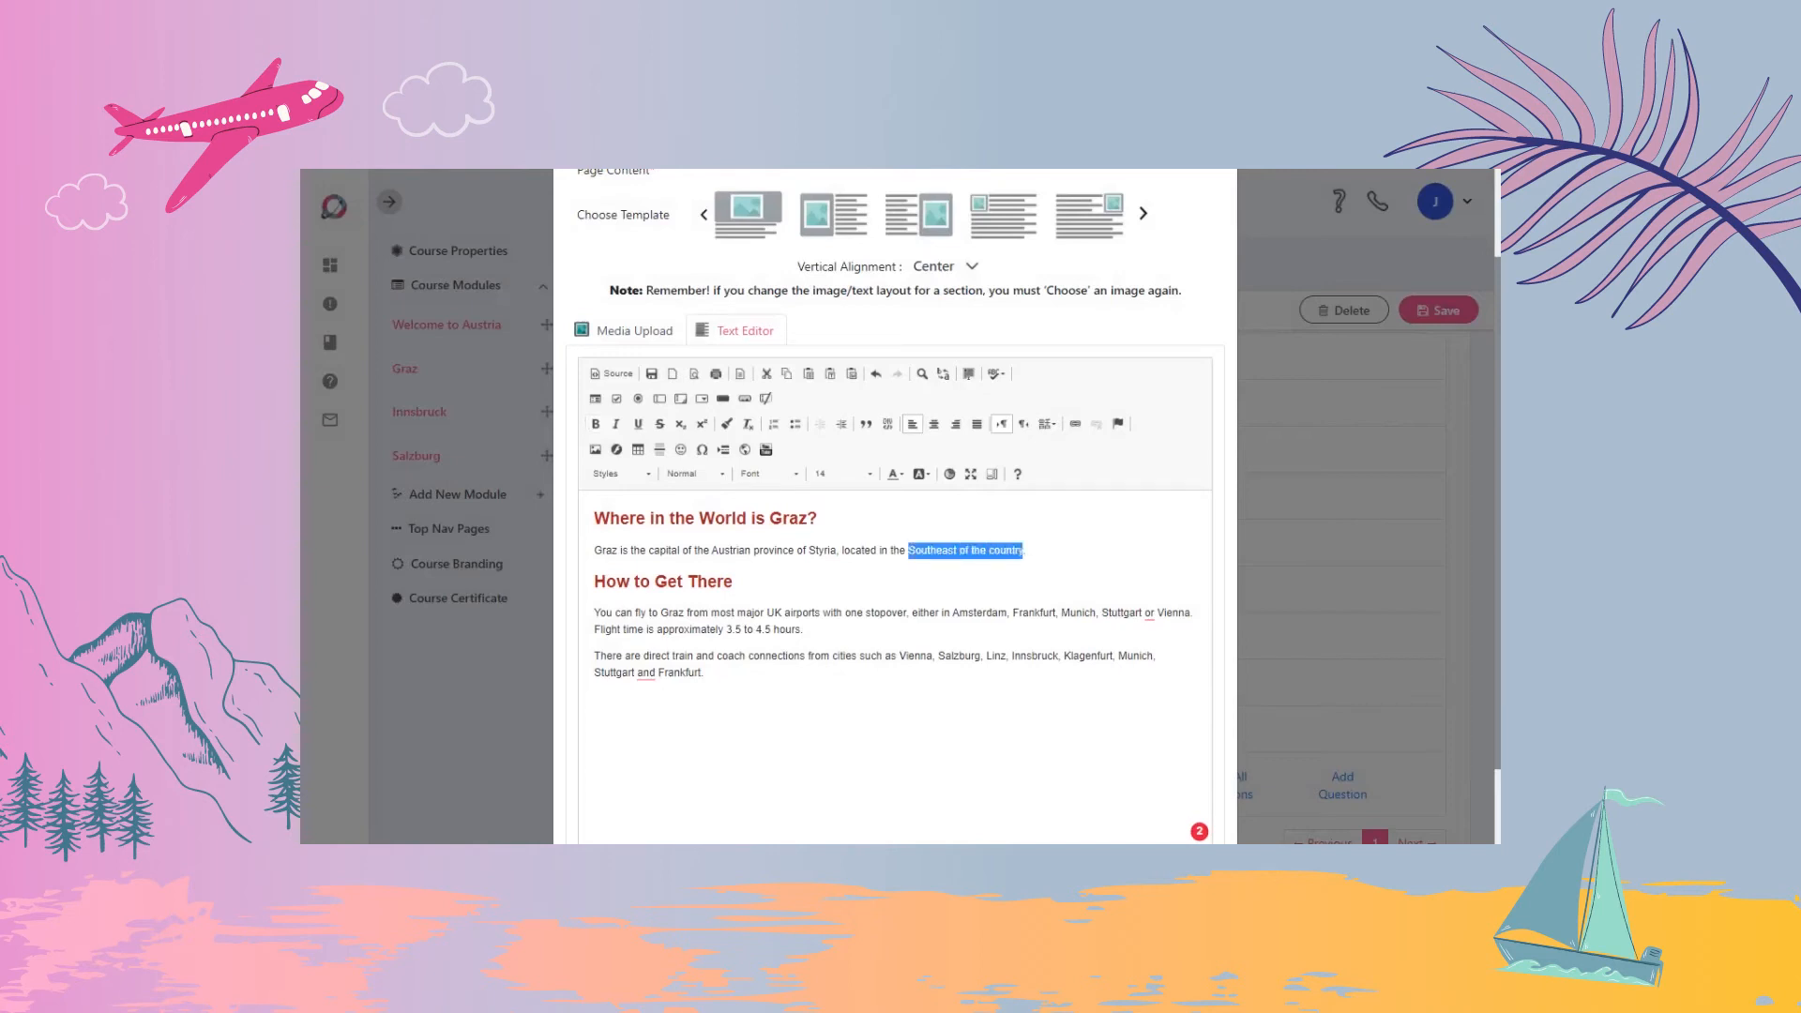
{"action": "left_click", "coordinate": [1075, 423]}
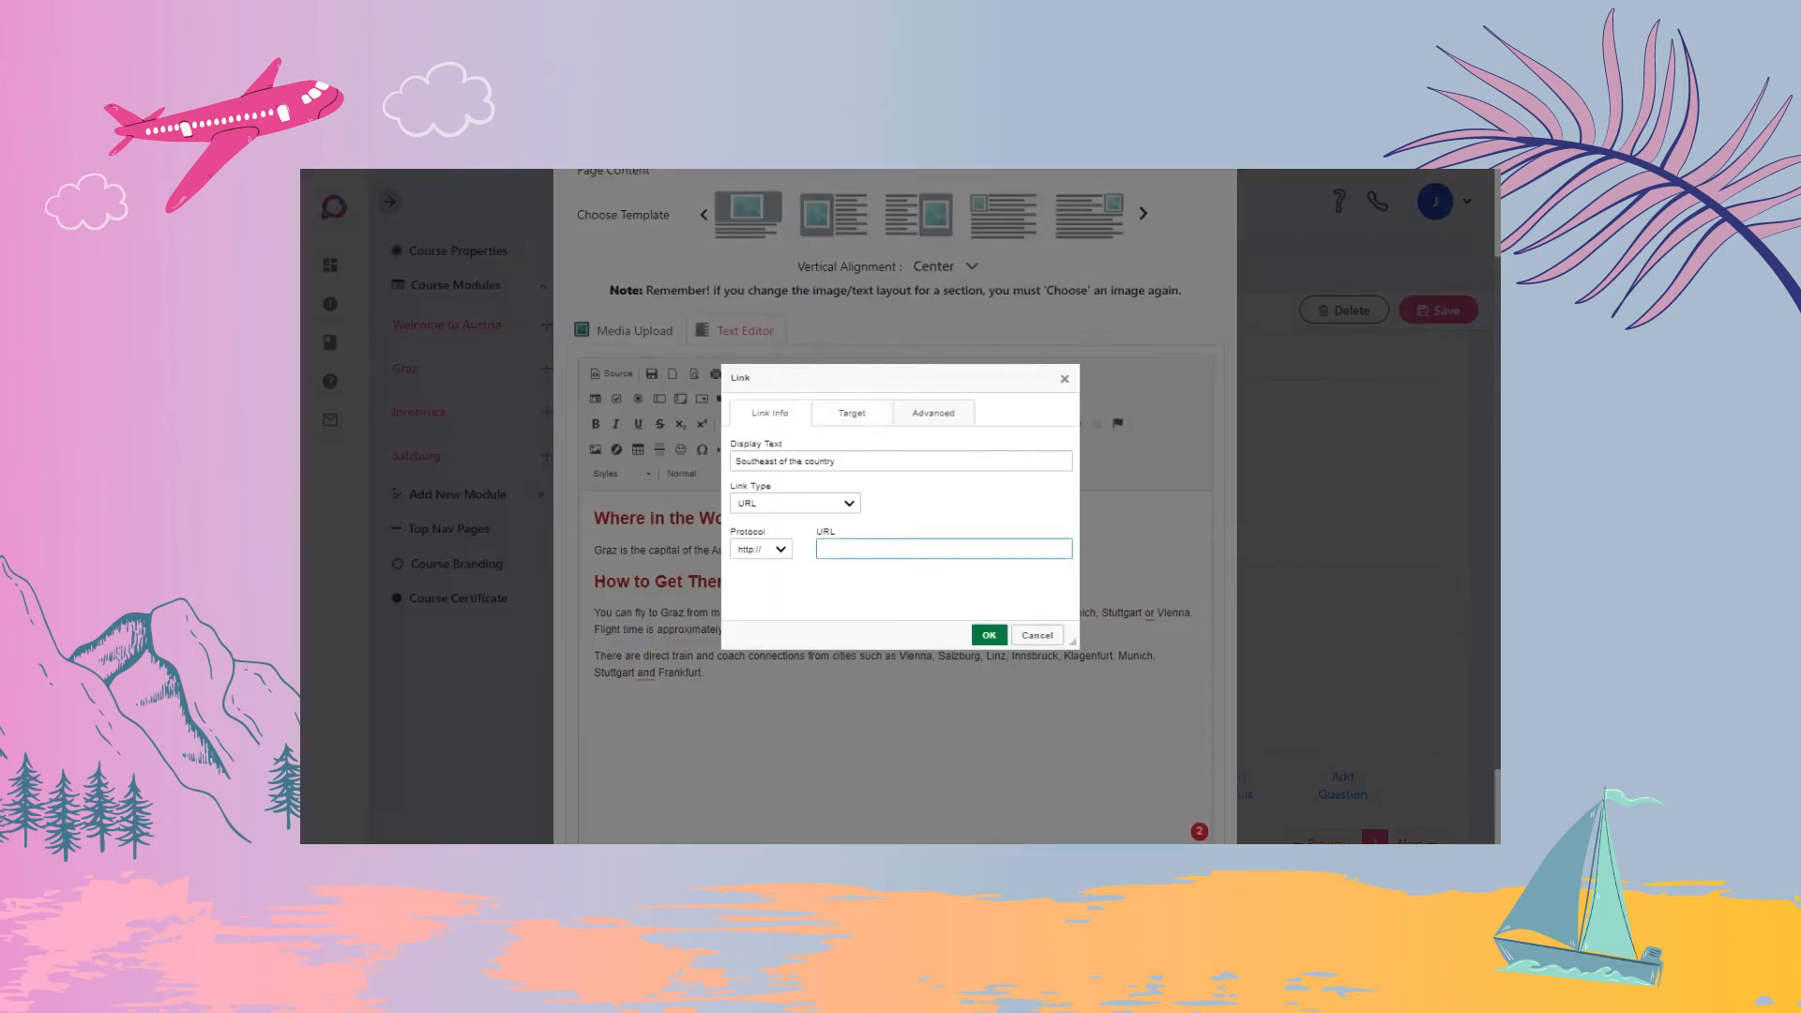
{"action": "left_click", "coordinate": [852, 413]}
{"action": "left_click", "coordinate": [795, 461]}
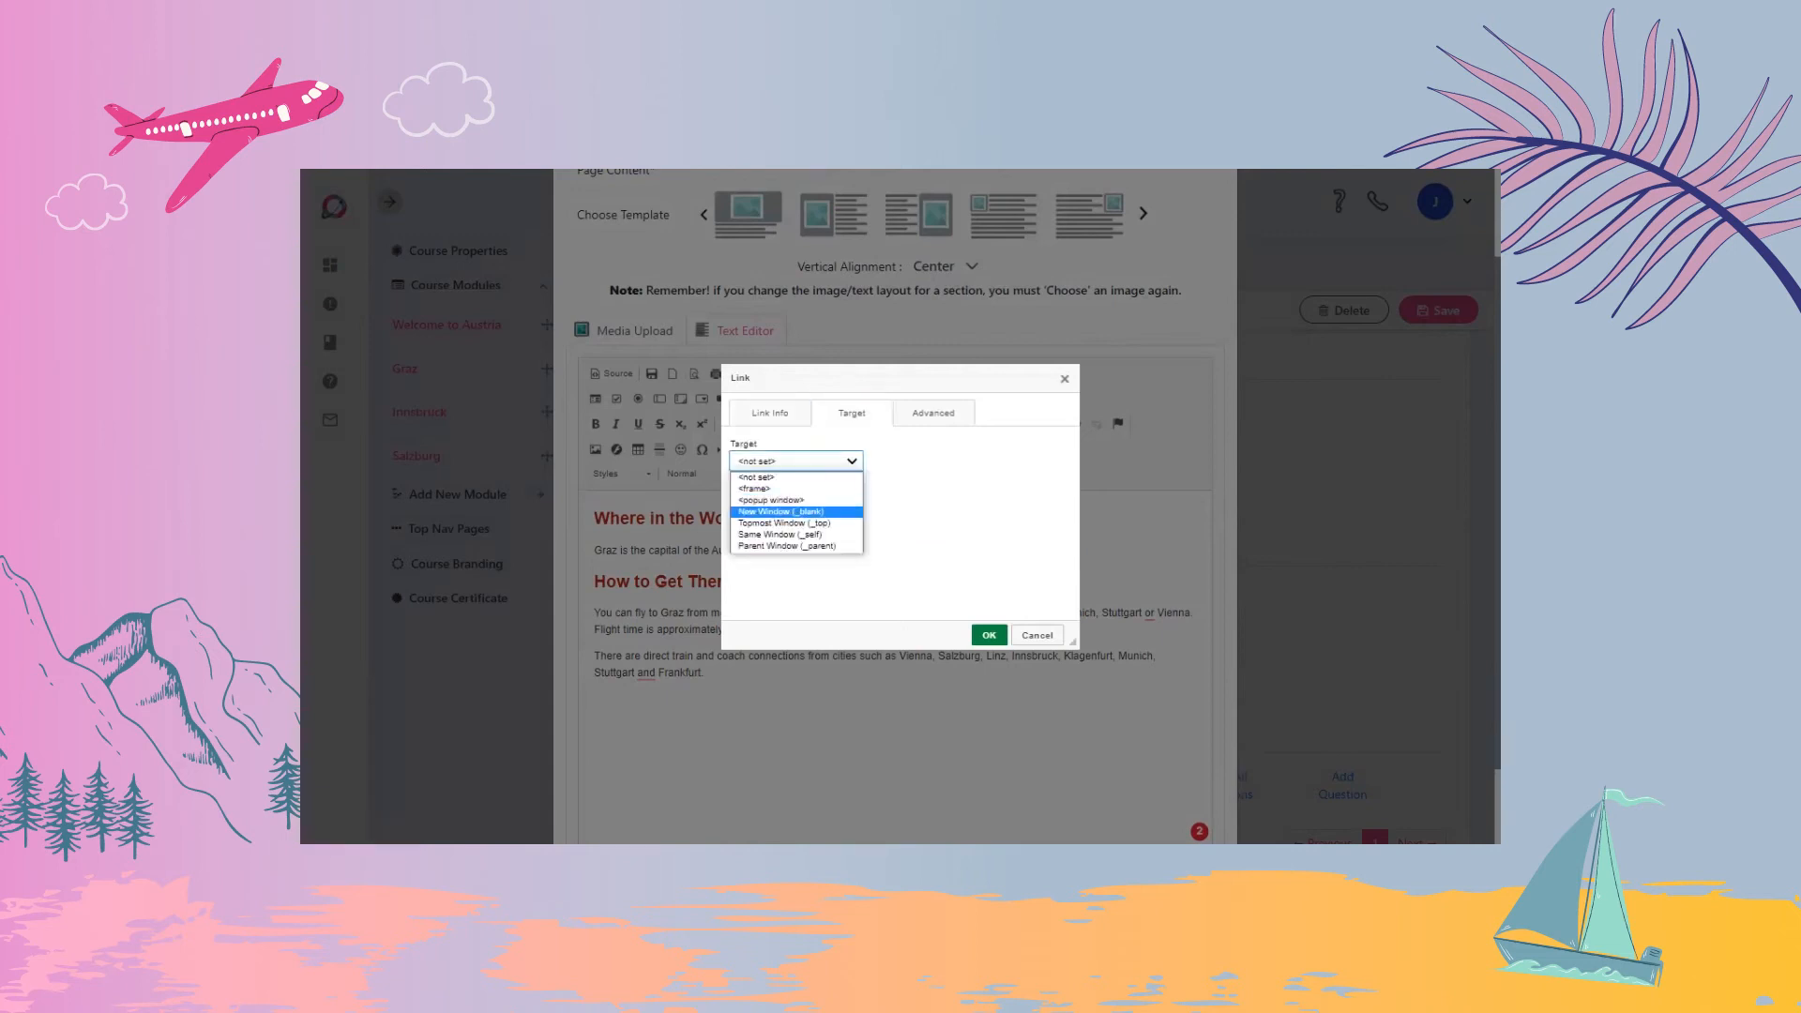
{"action": "left_click", "coordinate": [780, 511]}
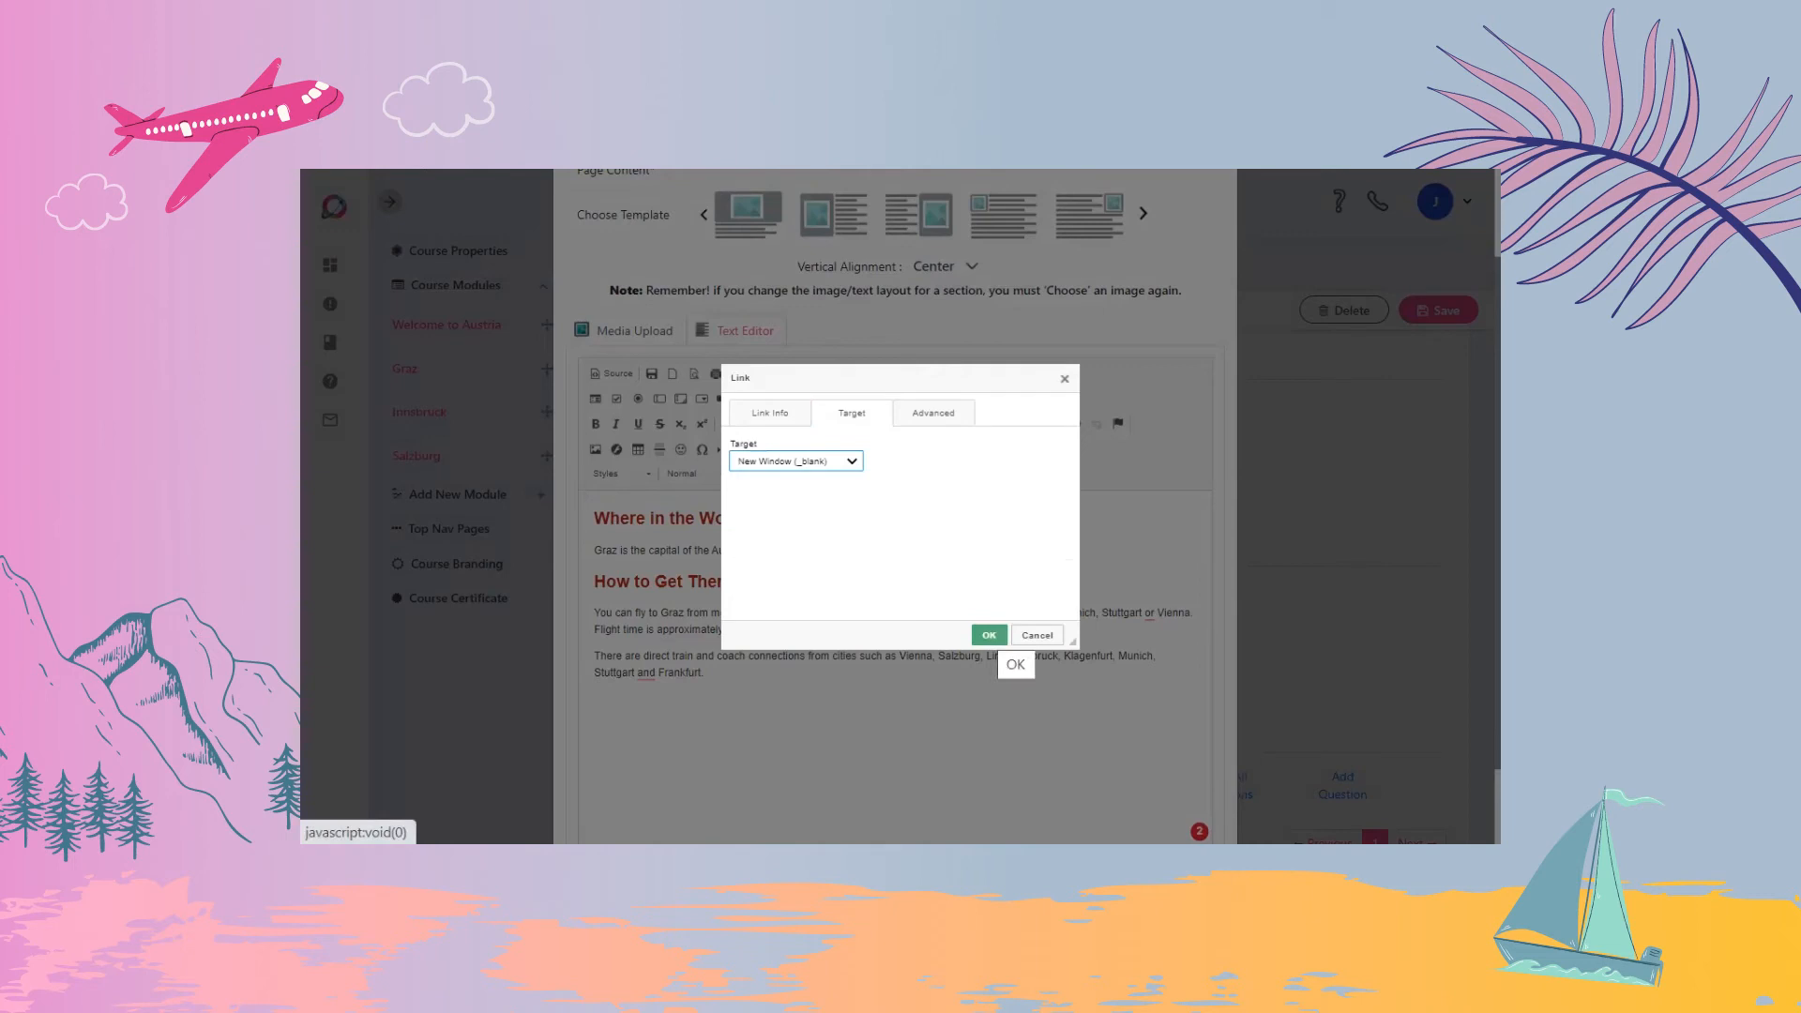
{"action": "left_click", "coordinate": [1038, 635]}
{"action": "left_click", "coordinate": [1009, 298]}
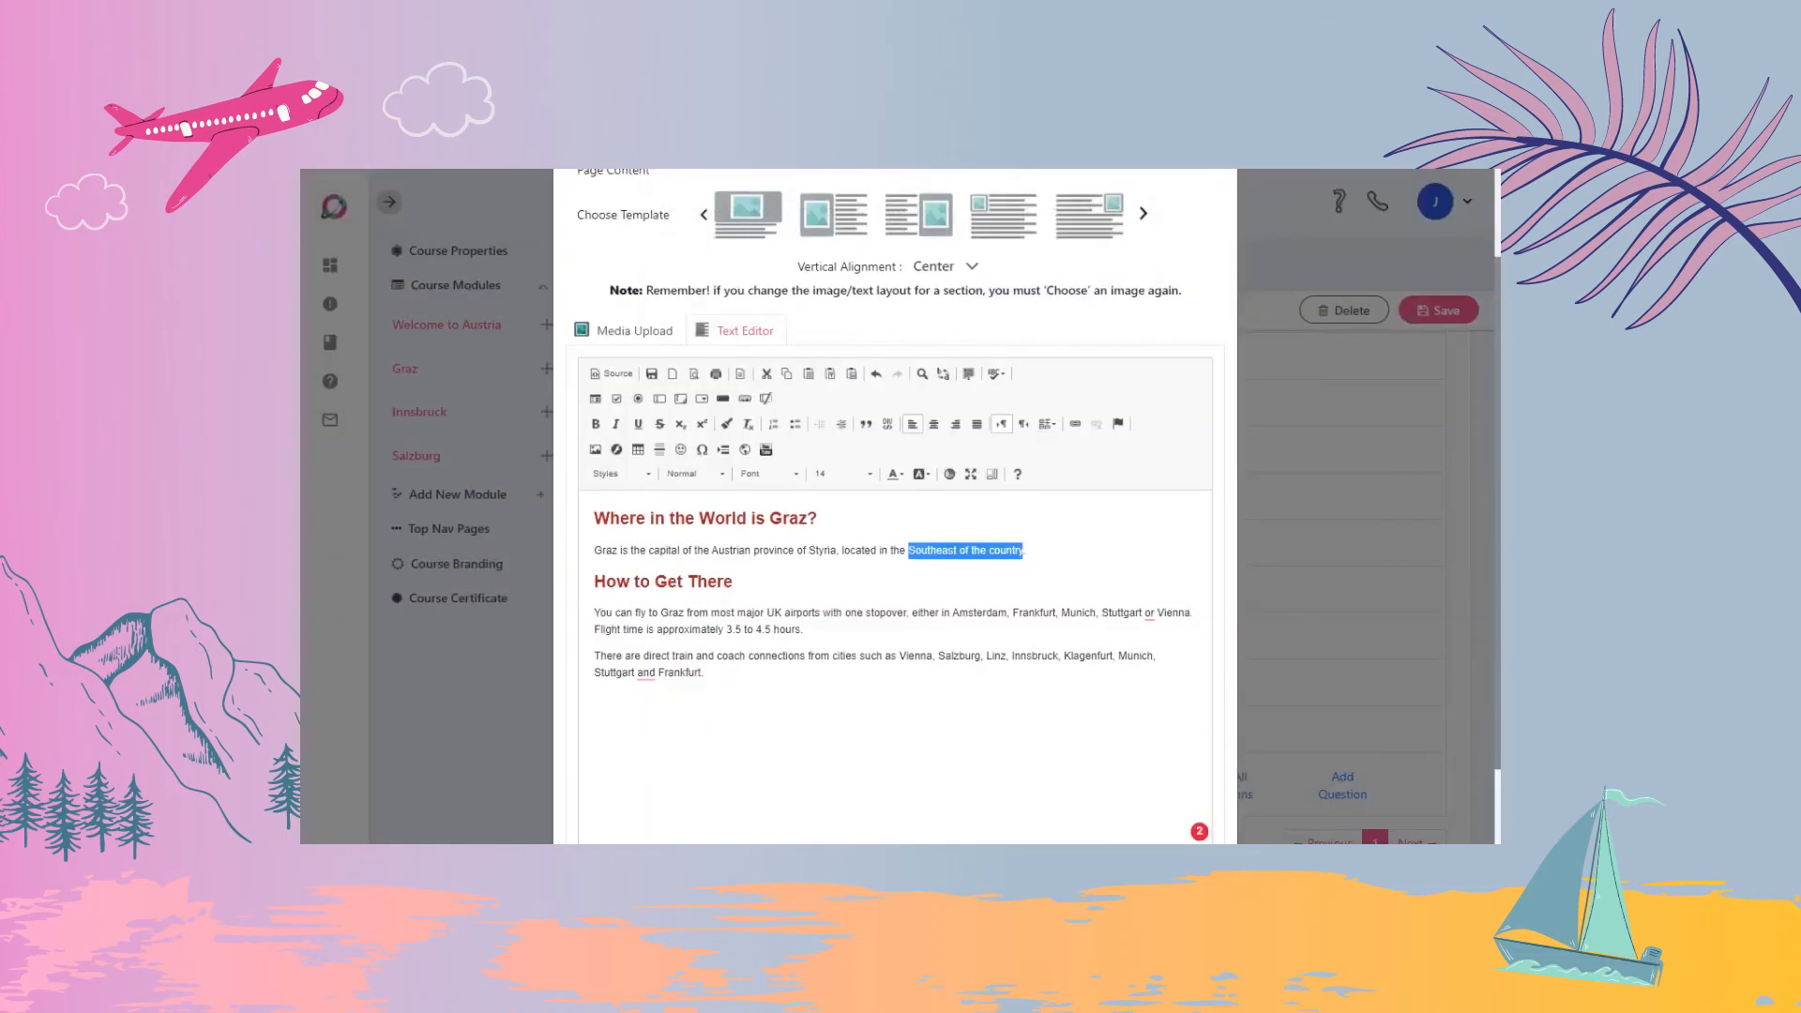
- Deselect the linked-text candidate and save the P3 training page
{"action": "left_click", "coordinate": [732, 581]}
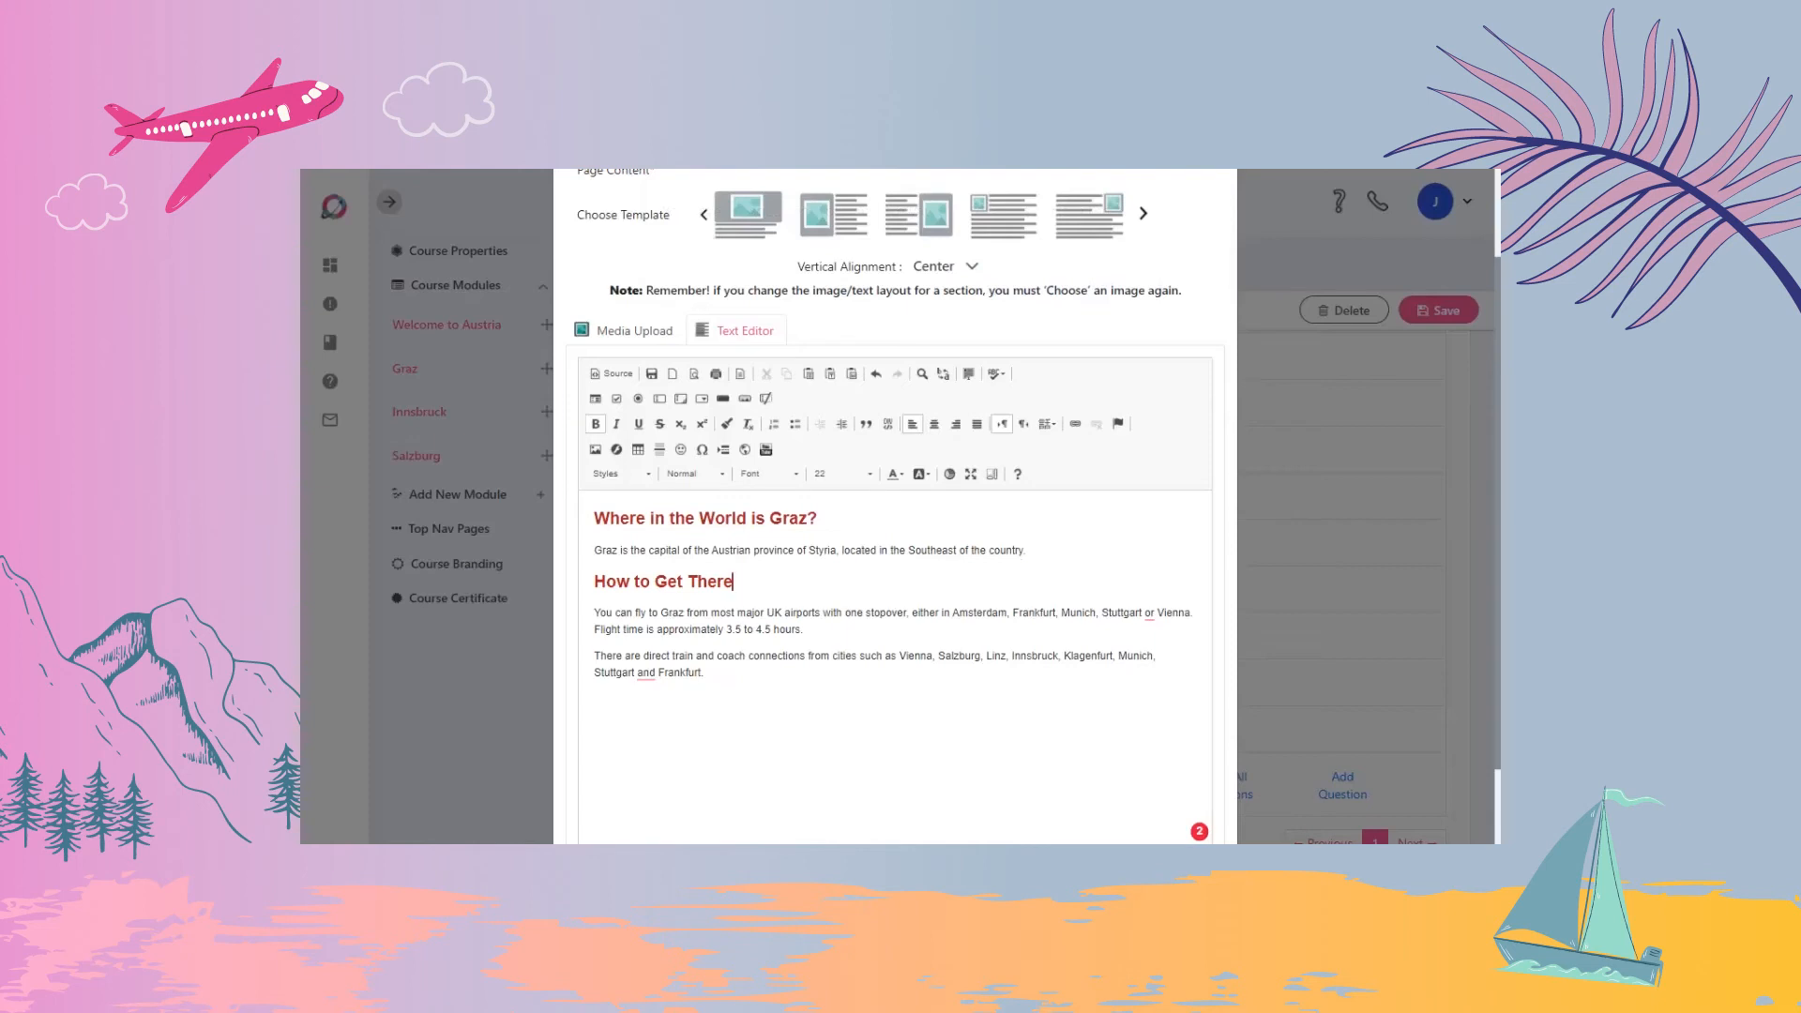
{"action": "scroll", "coordinate": [896, 563], "scroll_direction": "down", "scroll_amount": 1}
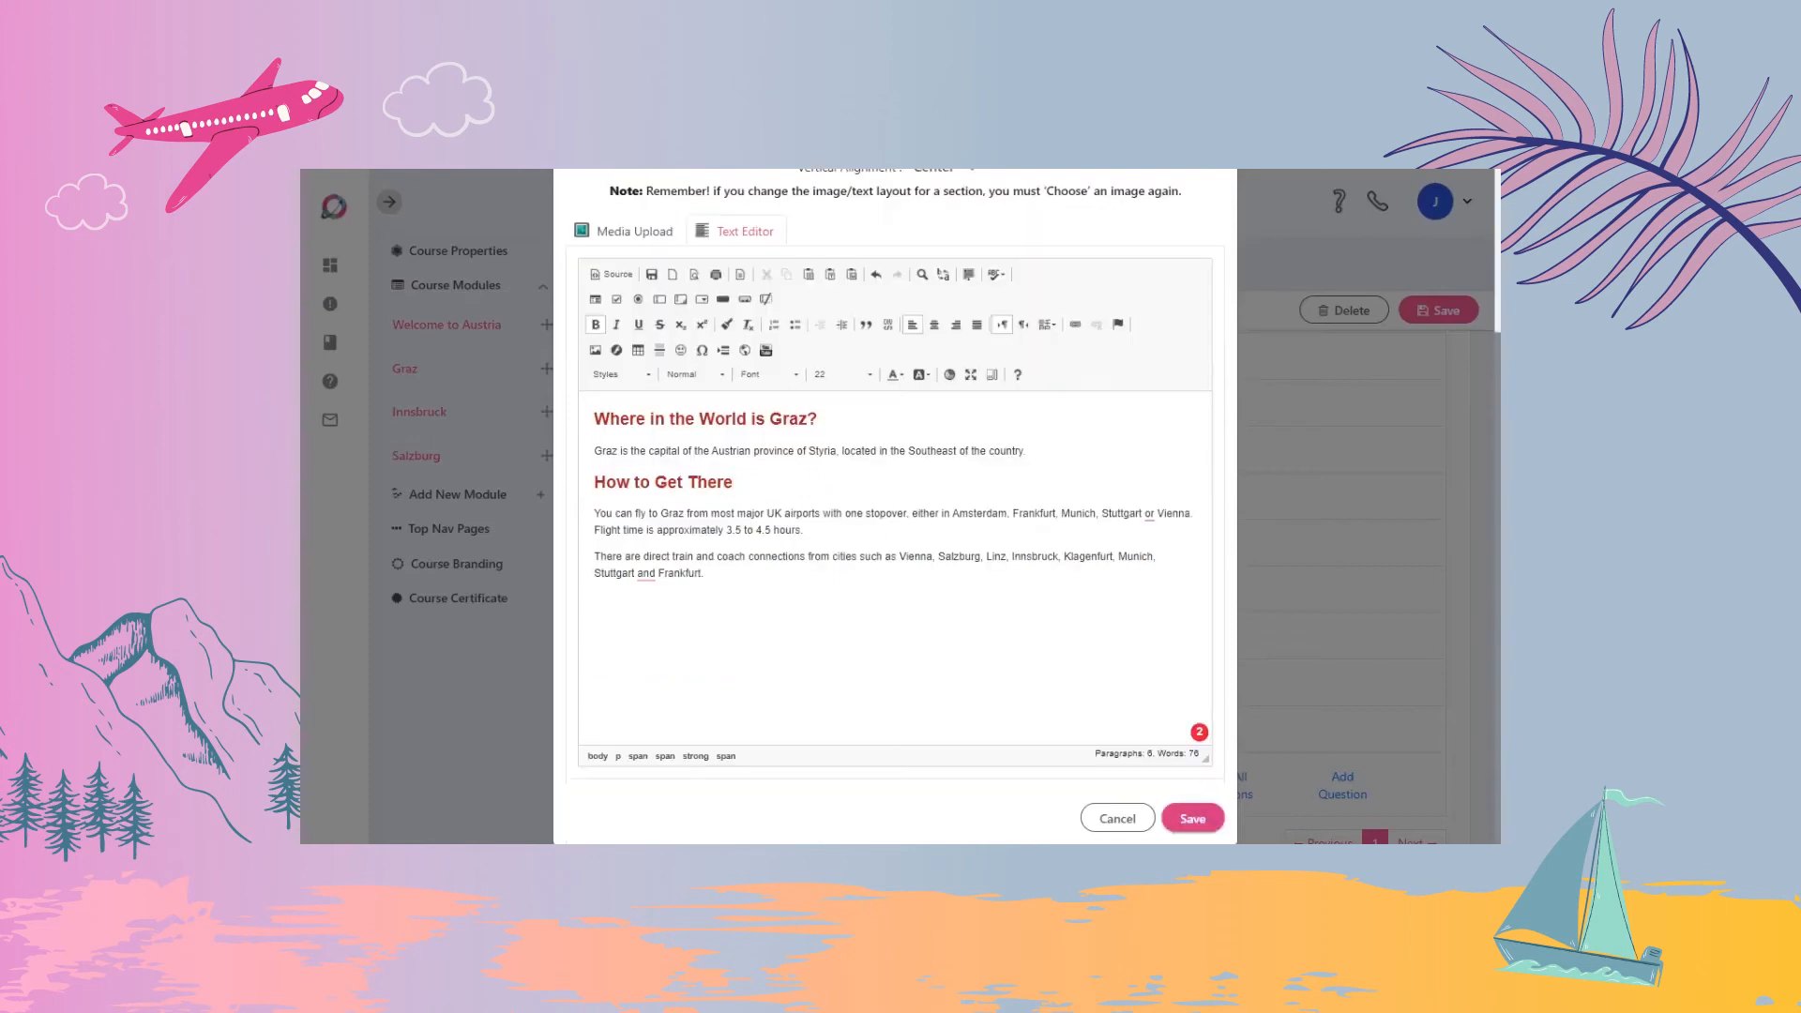
{"action": "left_click", "coordinate": [1192, 818]}
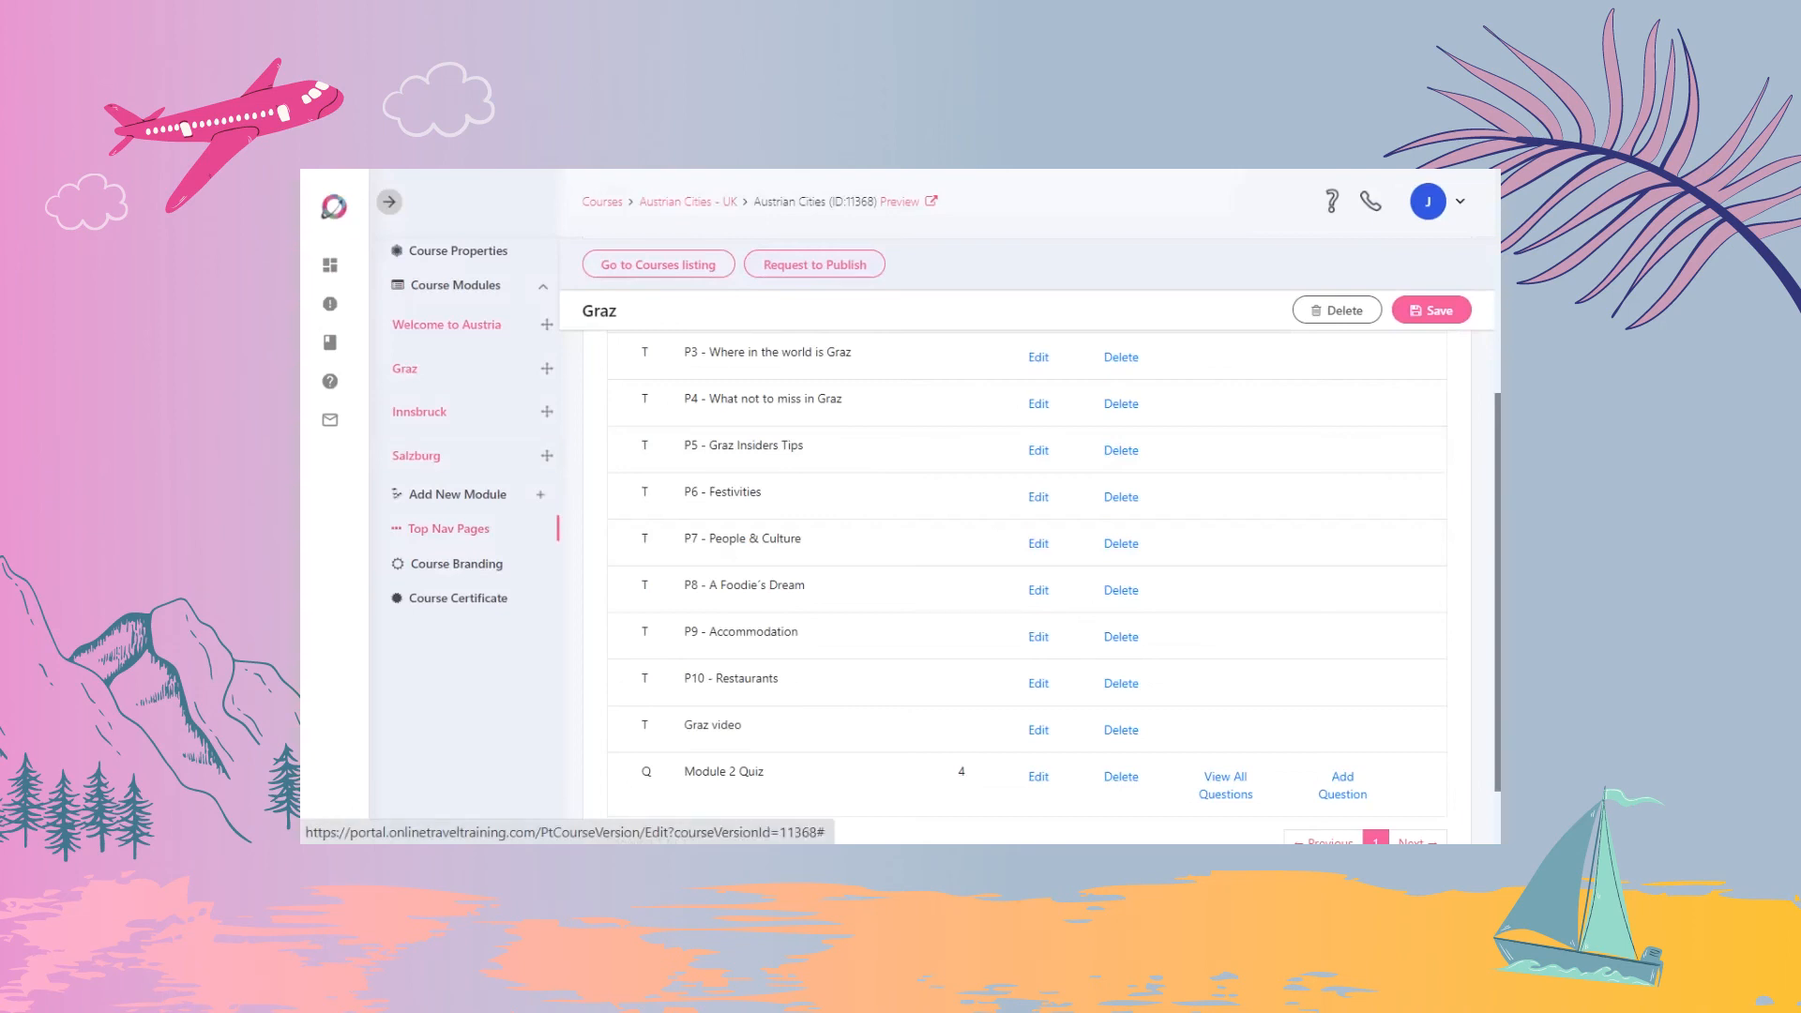
- Open the Home top nav page for editing, review its content Sections 1 and 2, and save the page
{"action": "left_click", "coordinate": [449, 528]}
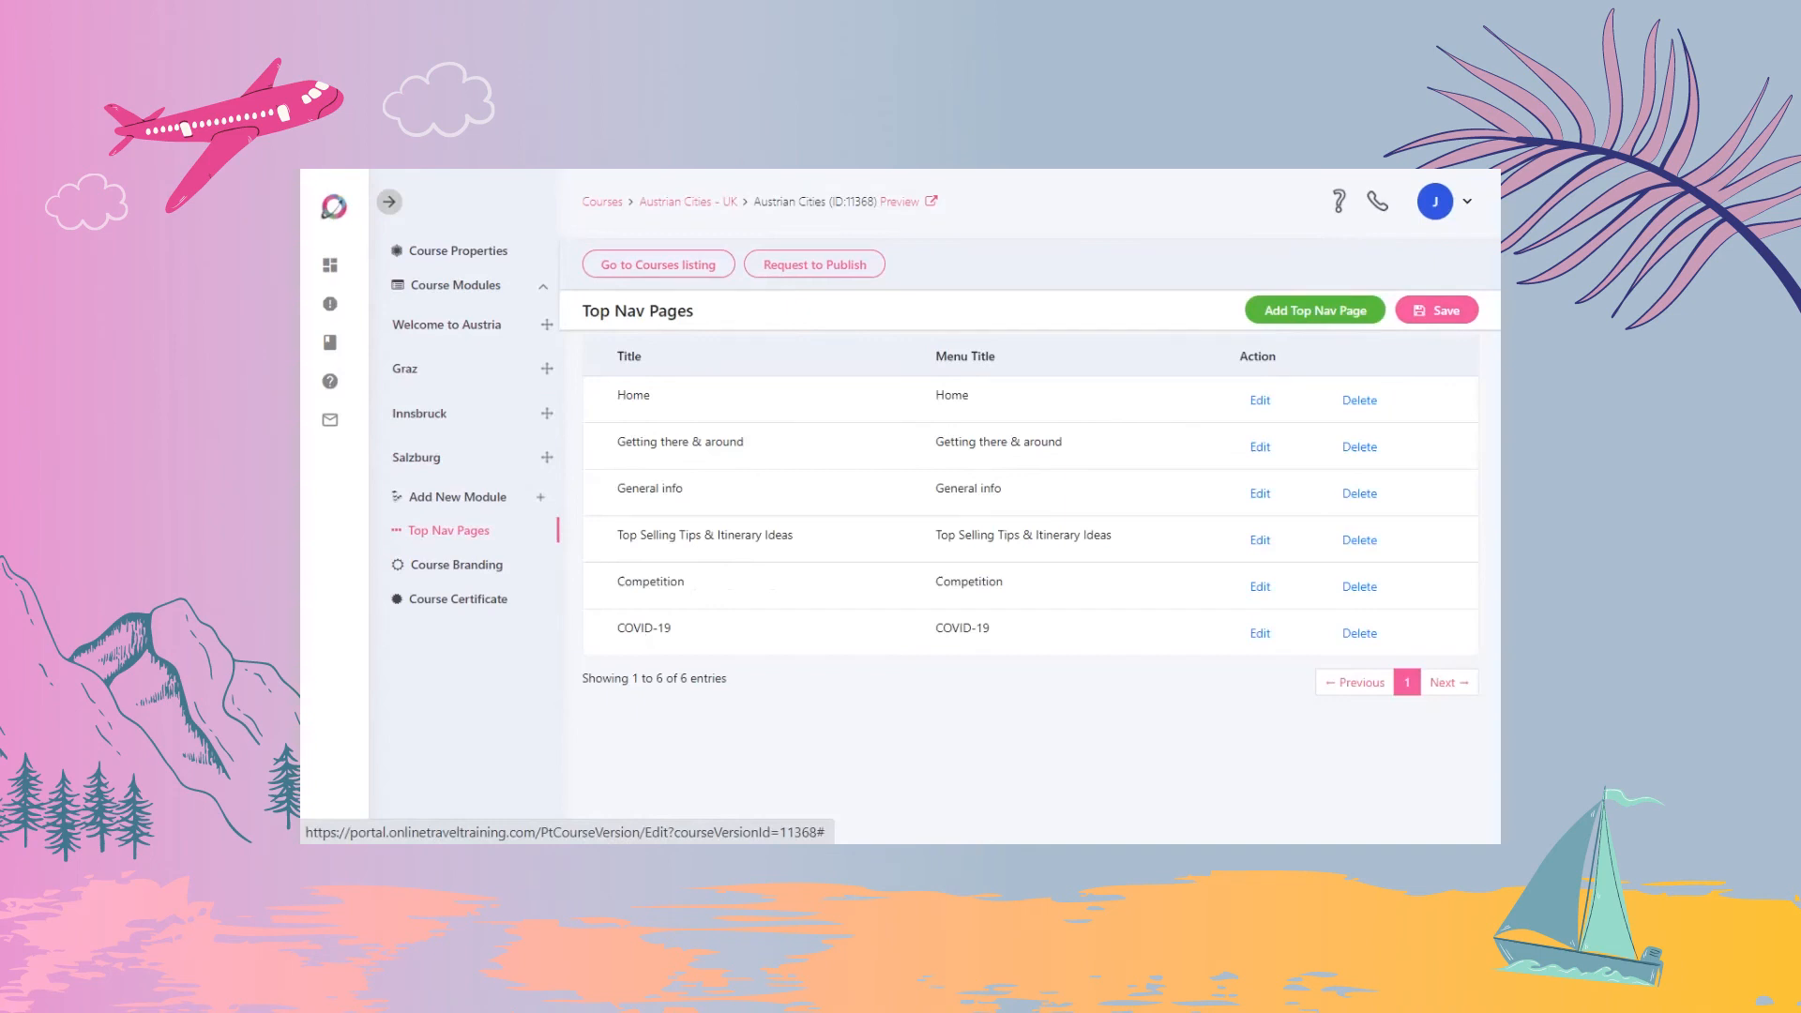
{"action": "left_click", "coordinate": [1260, 401]}
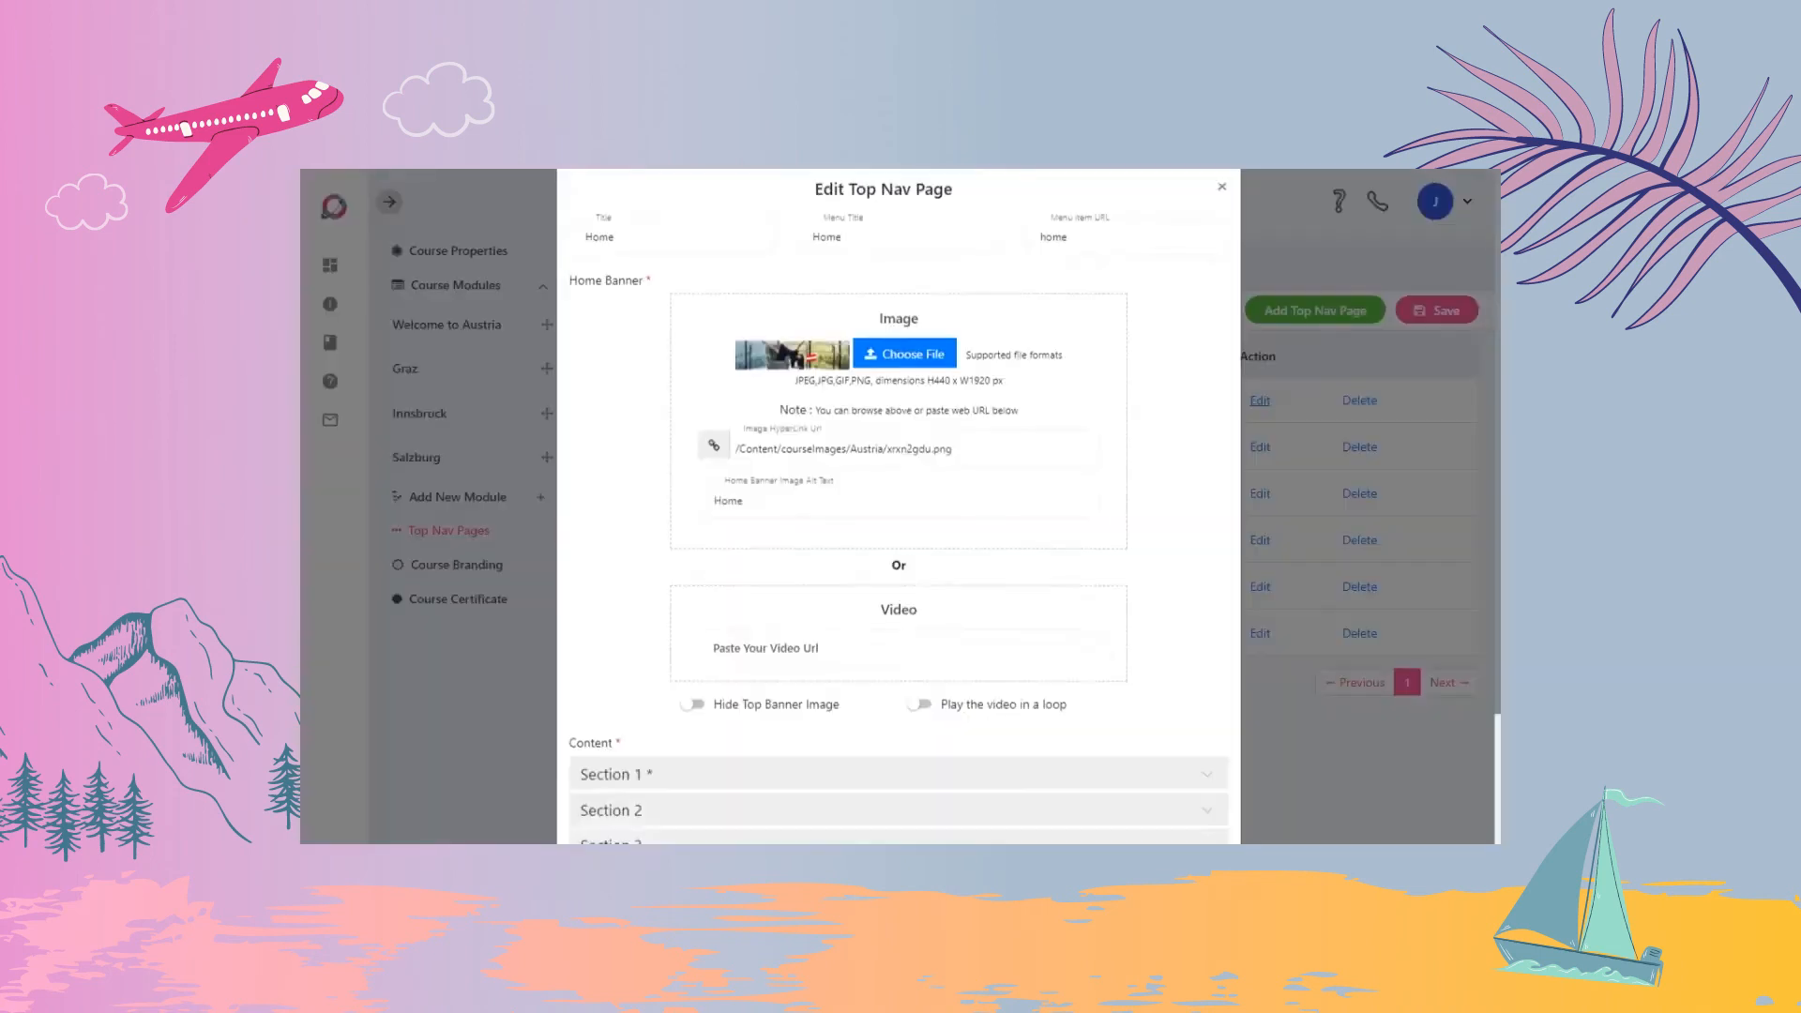
{"action": "scroll", "coordinate": [898, 506], "scroll_direction": "down", "scroll_amount": 2}
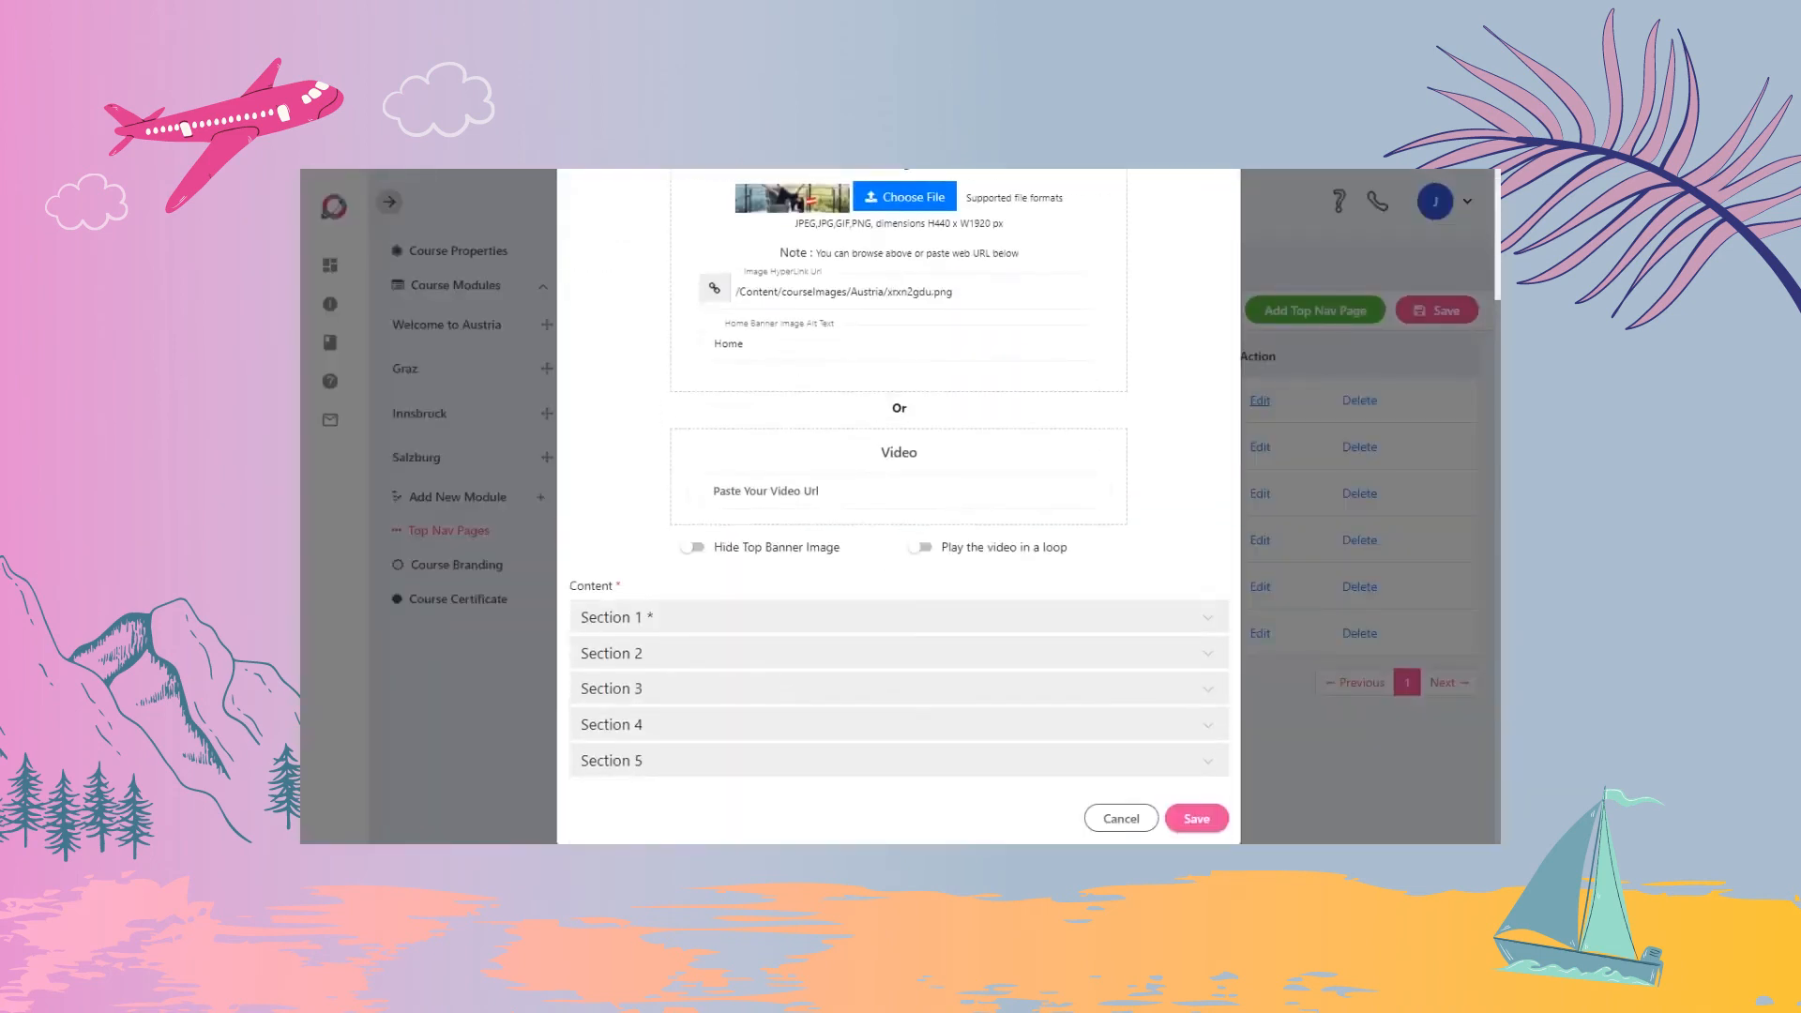
{"action": "left_click", "coordinate": [612, 616]}
{"action": "scroll", "coordinate": [899, 506], "scroll_direction": "down", "scroll_amount": 5}
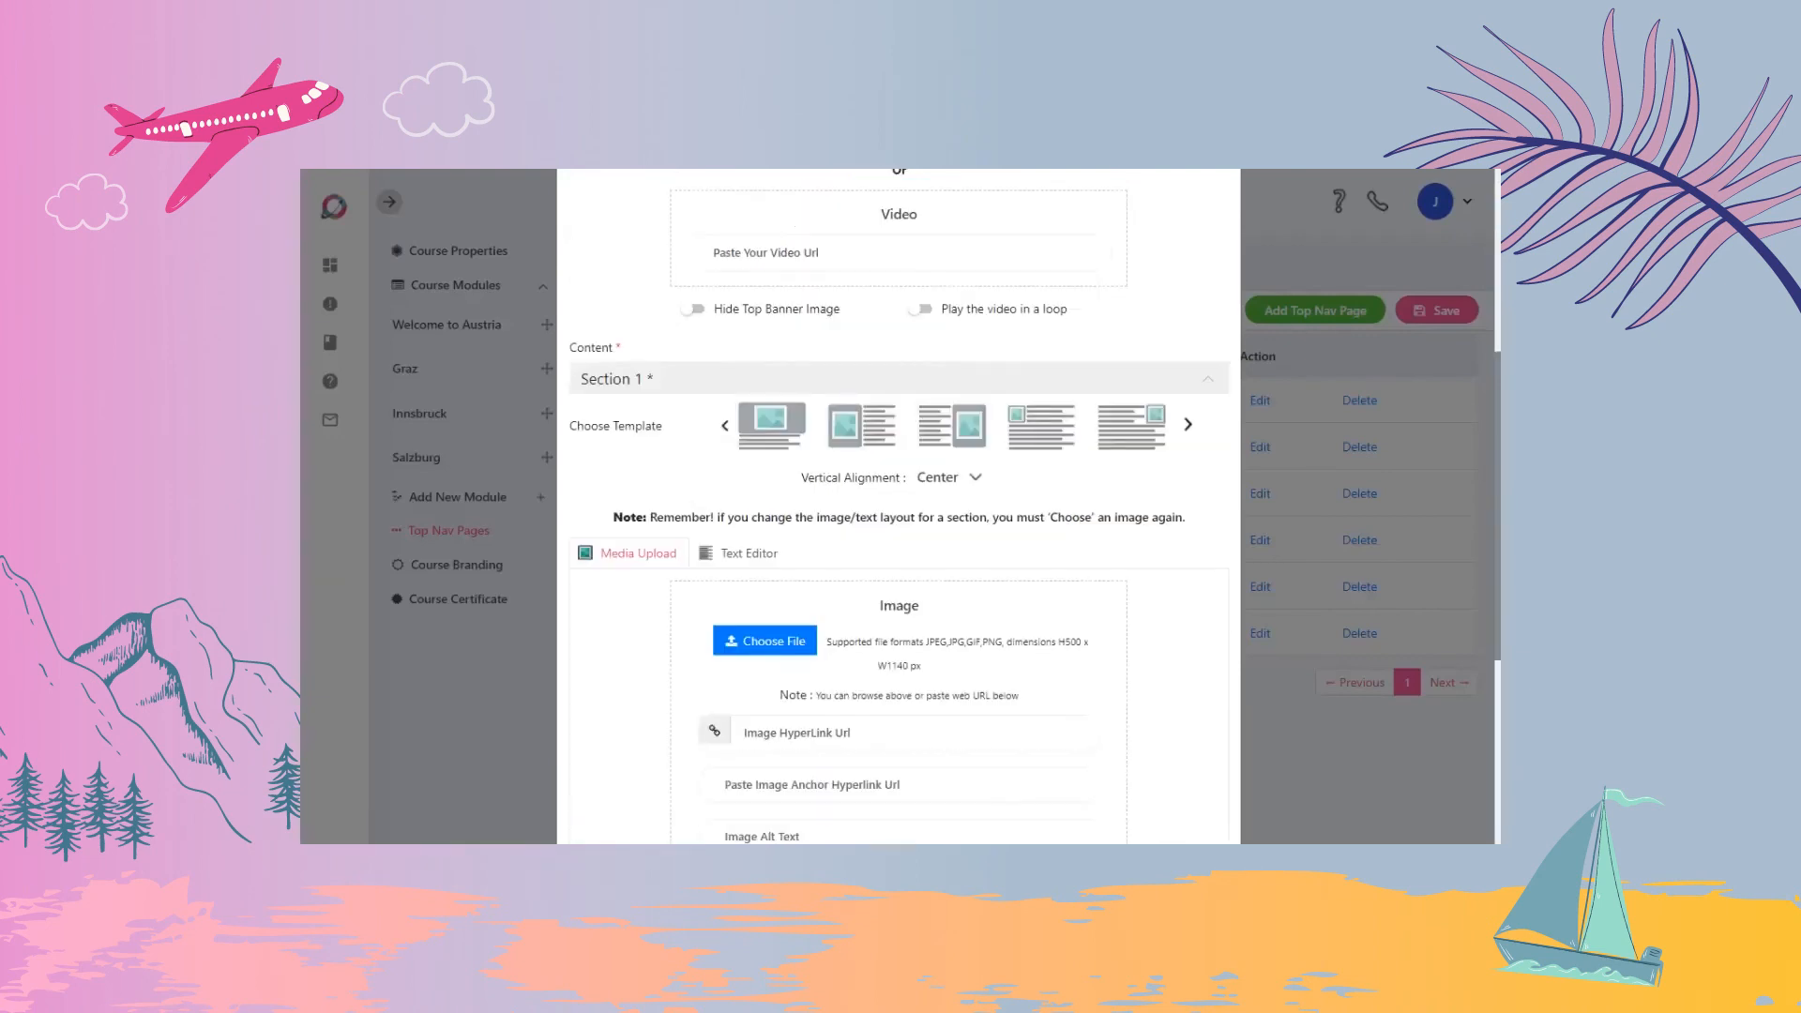
{"action": "scroll", "coordinate": [899, 507], "scroll_direction": "down", "scroll_amount": 1}
{"action": "left_click", "coordinate": [612, 647]}
{"action": "scroll", "coordinate": [898, 507], "scroll_direction": "down", "scroll_amount": 5}
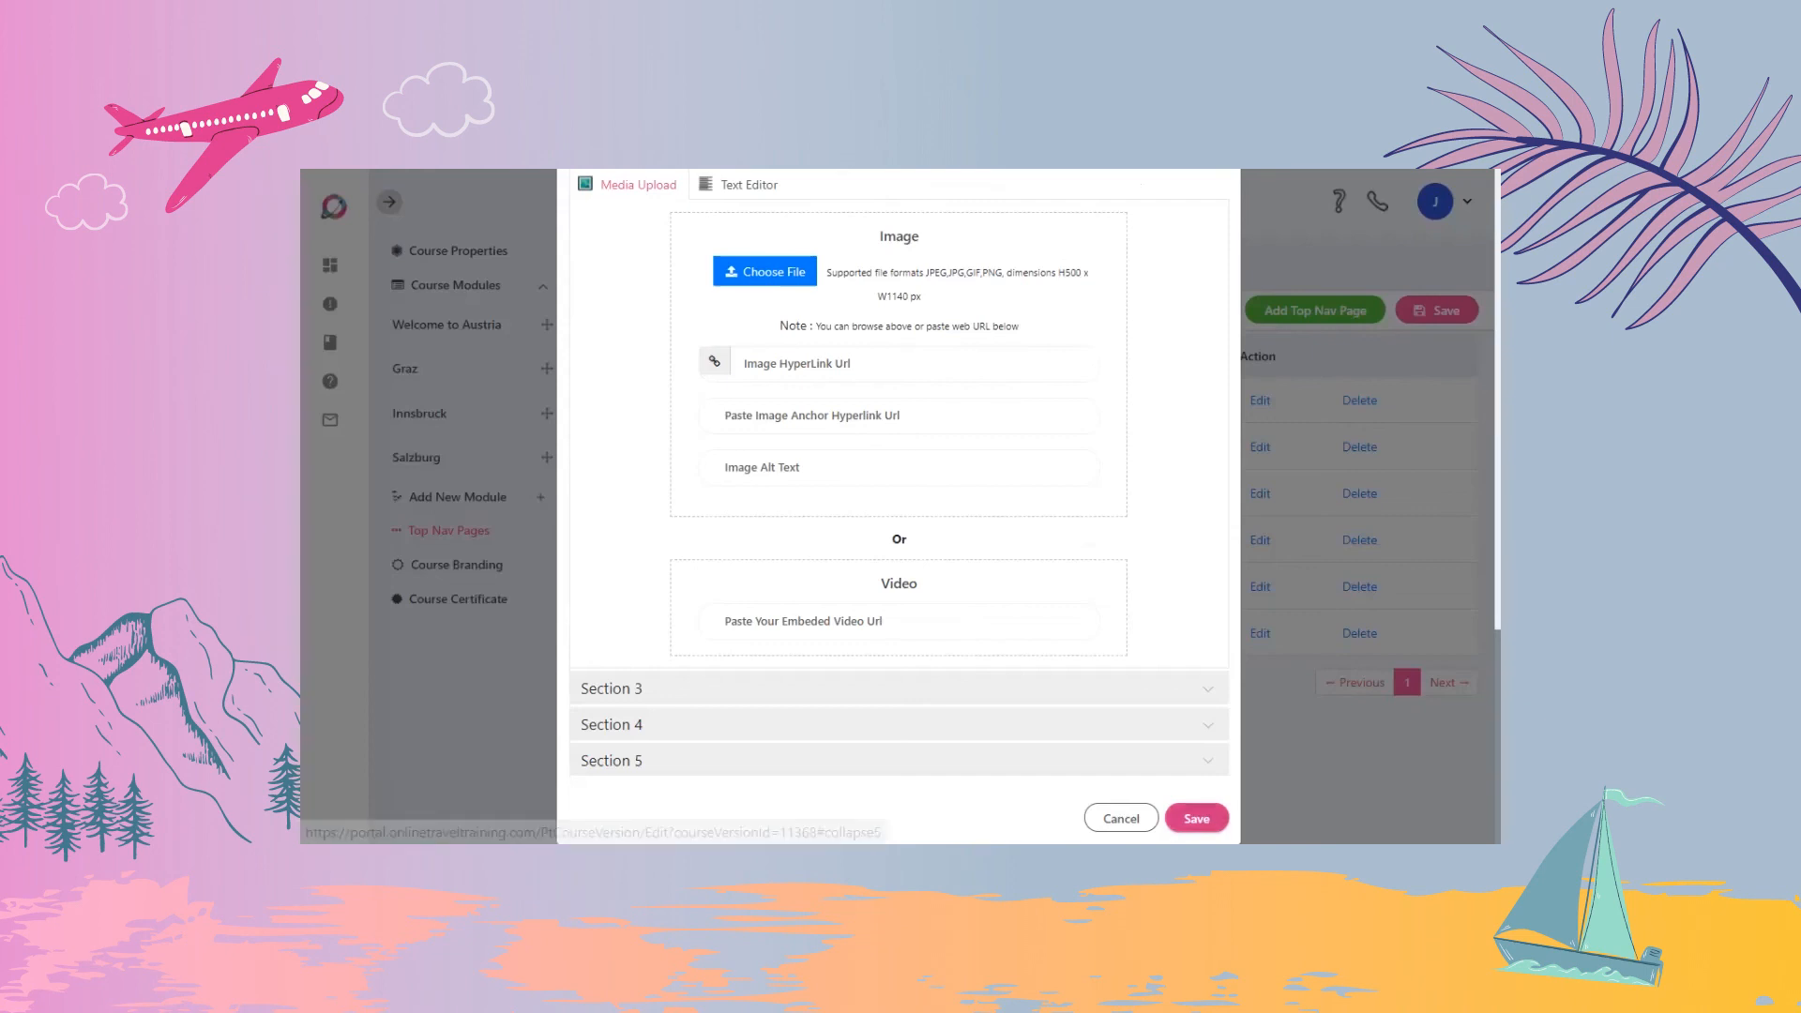
{"action": "left_click", "coordinate": [1197, 819]}
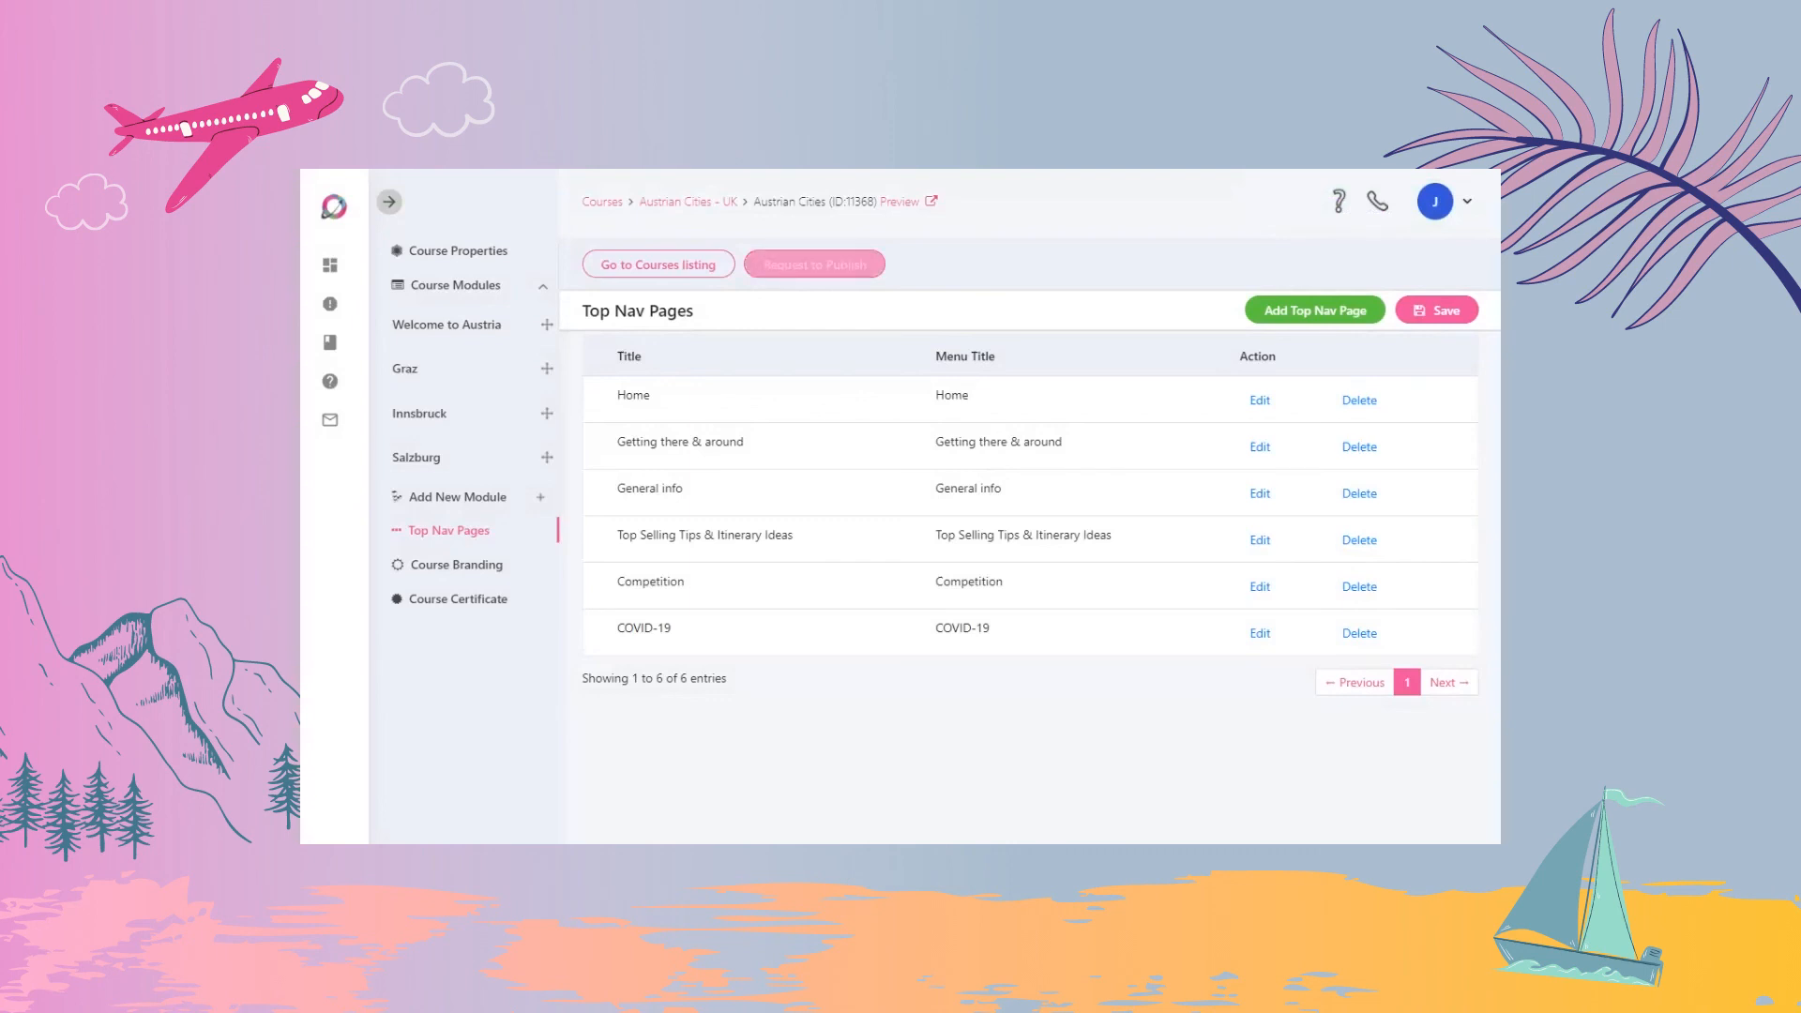
- Submit a request to publish the Austrian Cities version, accepting the terms and conditions
{"action": "left_click", "coordinate": [814, 264]}
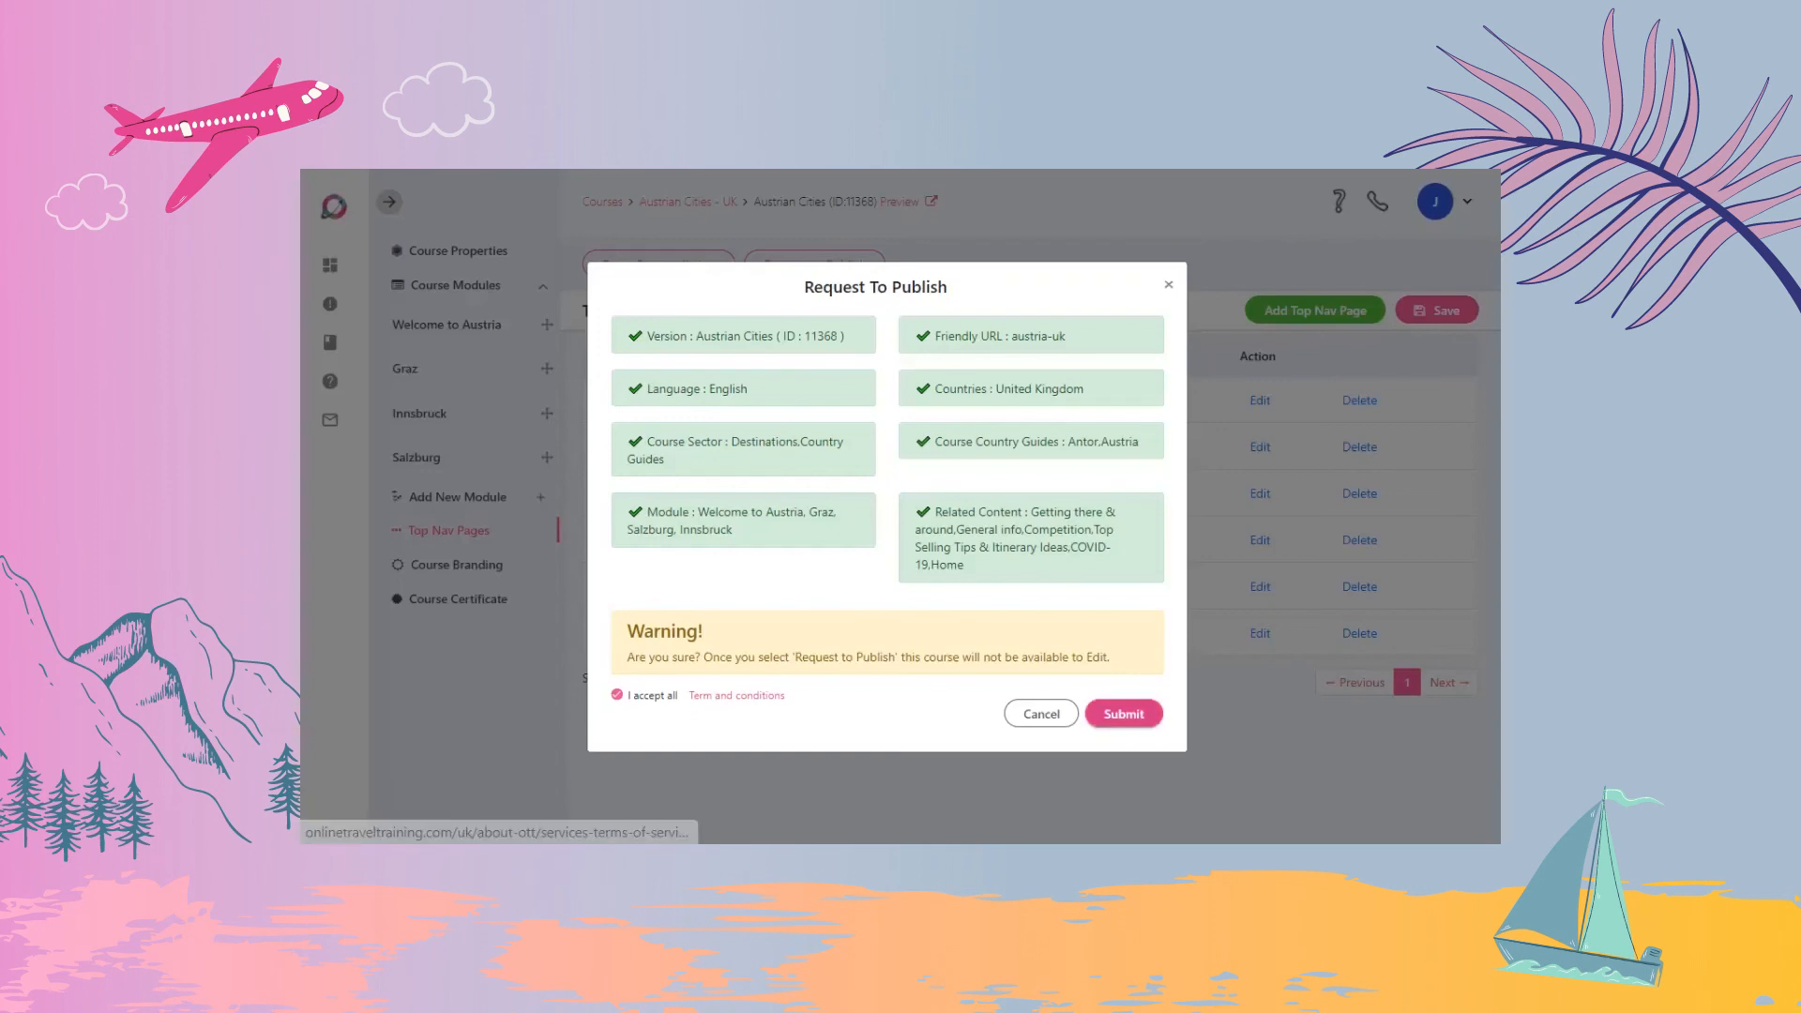
{"action": "left_click", "coordinate": [1124, 714]}
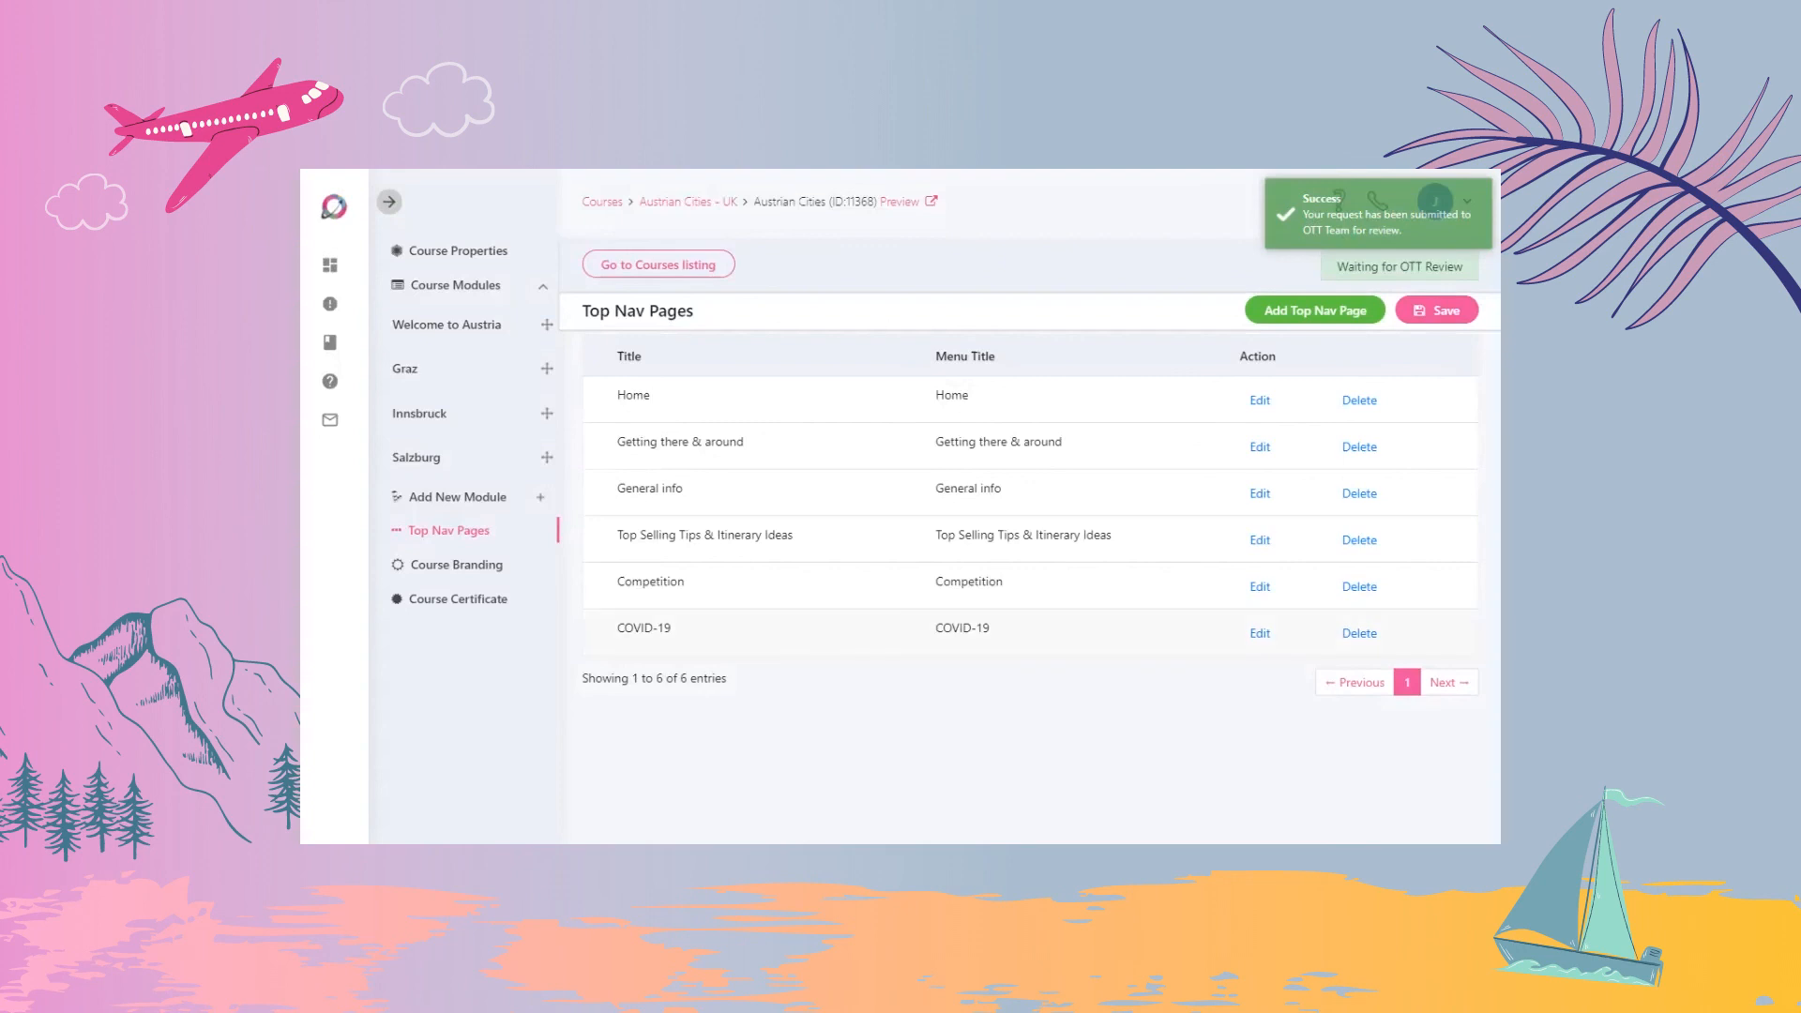